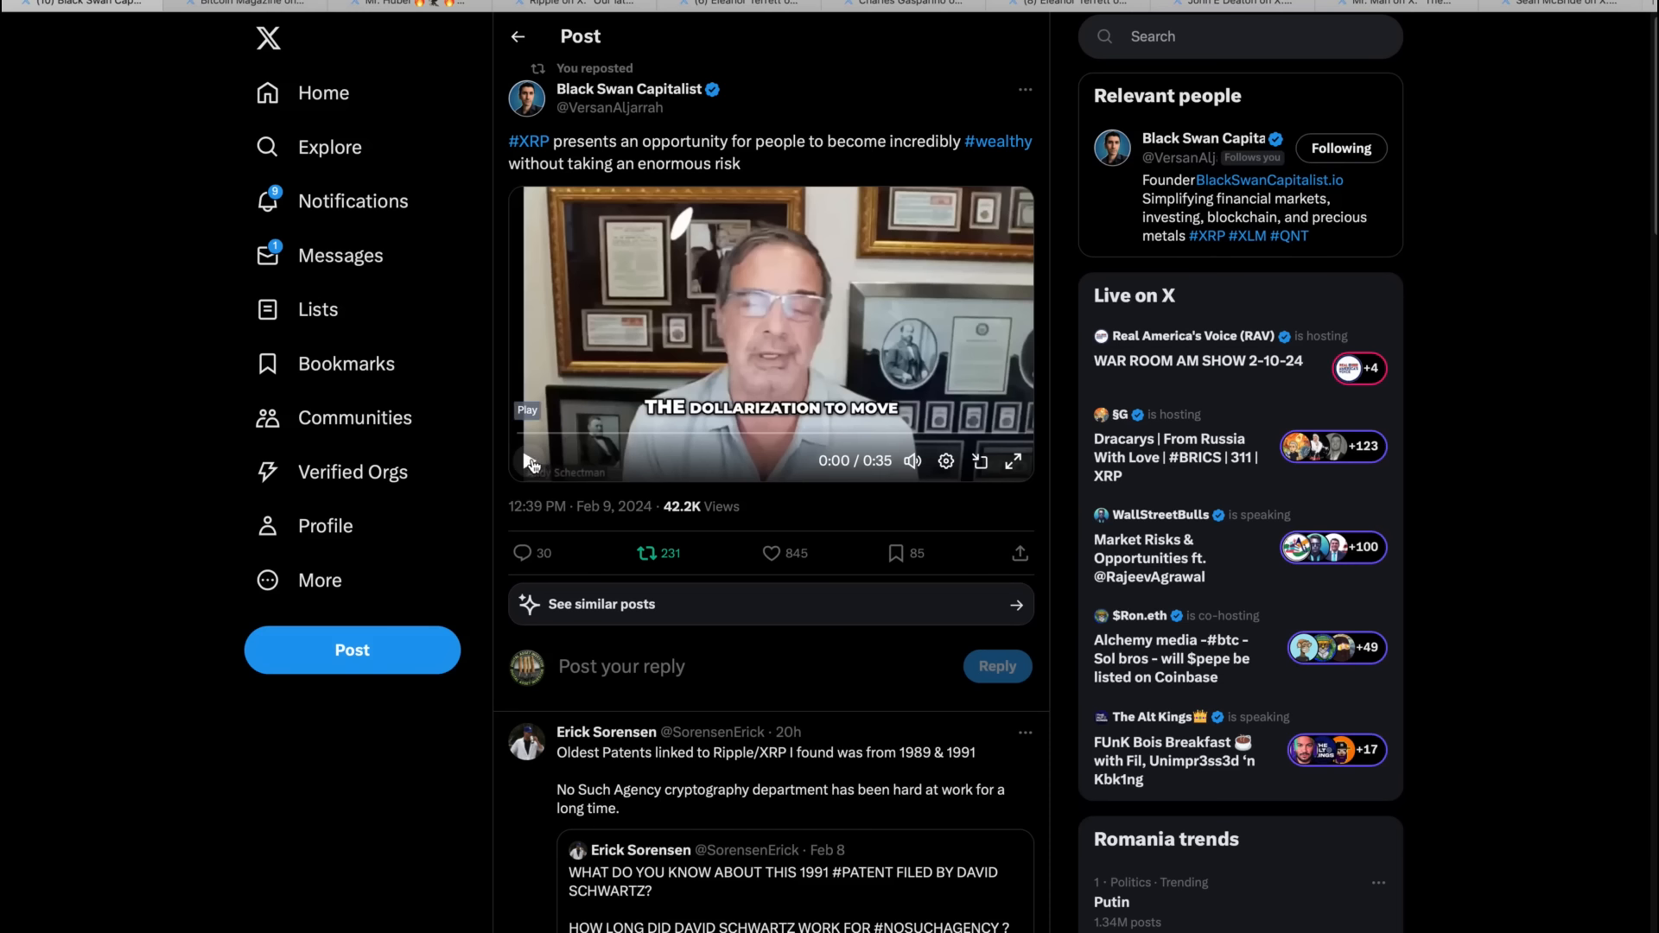
# Play the XRP post's video, then bring up the Bitcoin Magazine BlackRock post
pyautogui.click(531, 462)
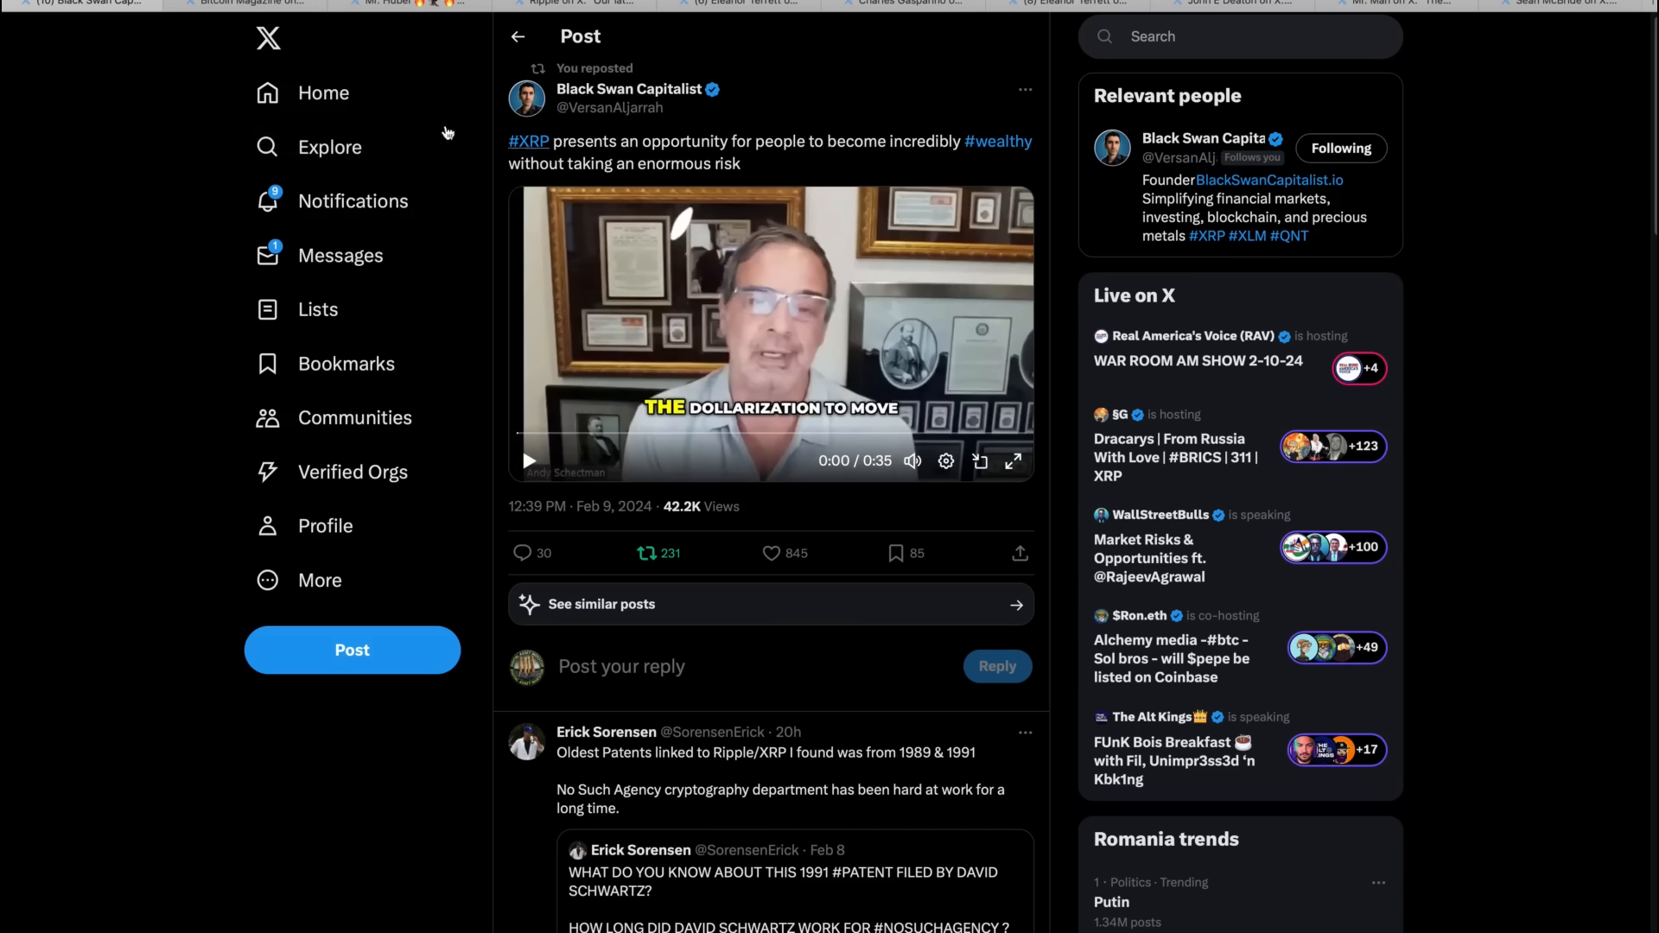
pyautogui.click(253, 6)
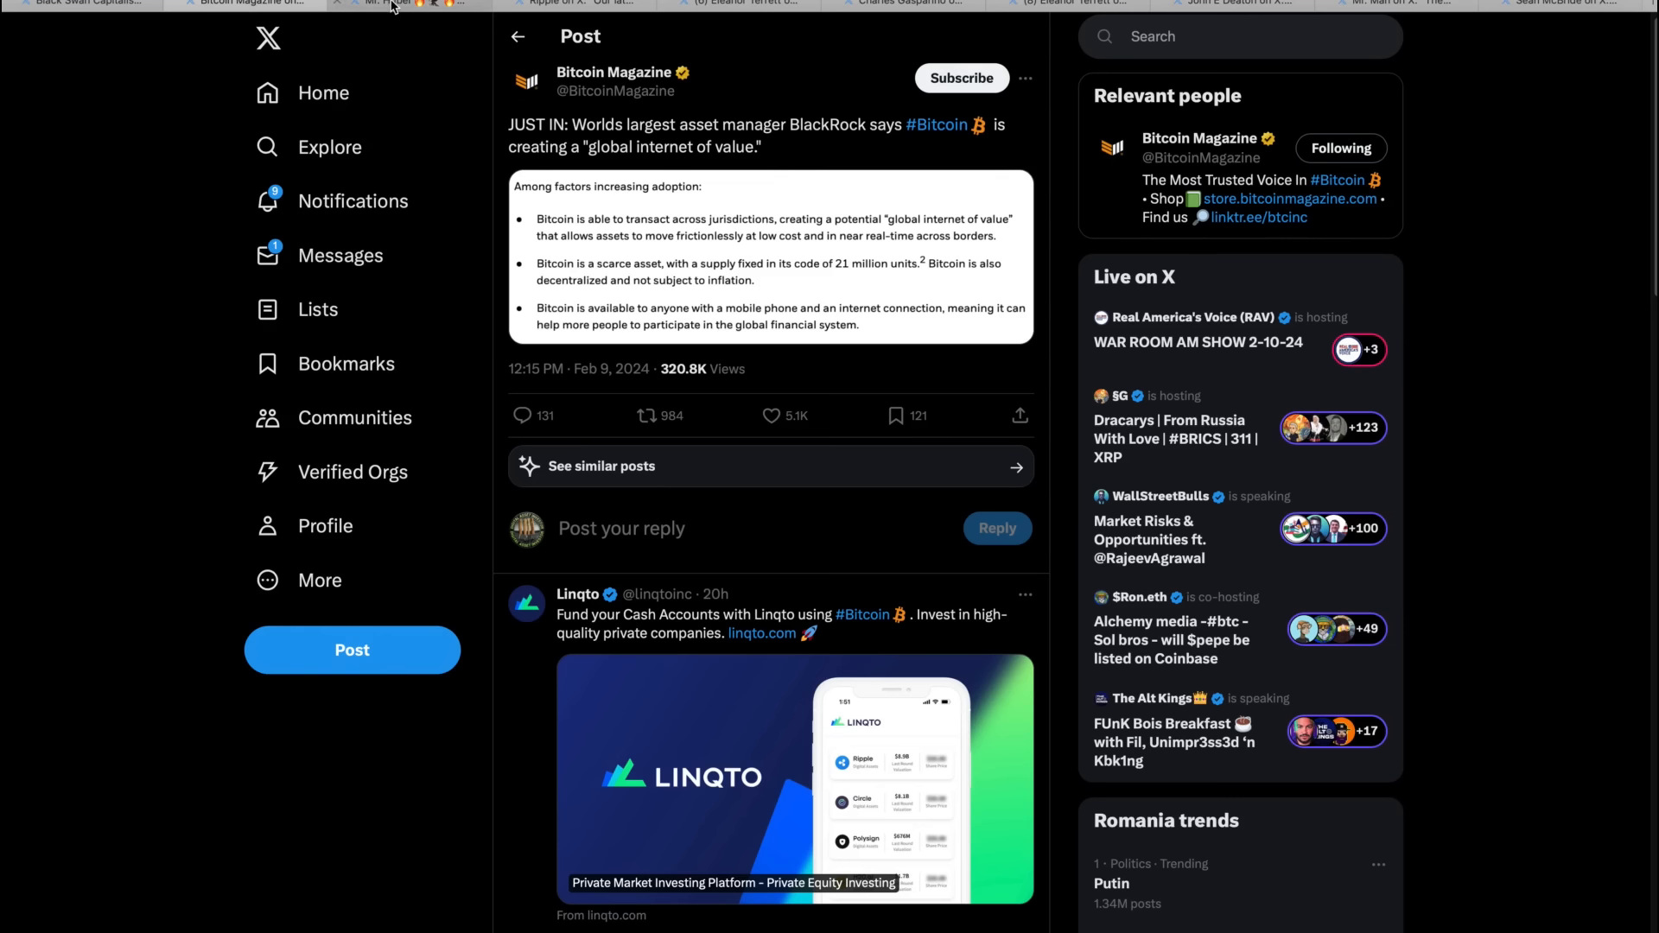
pyautogui.moveTo(412, 4)
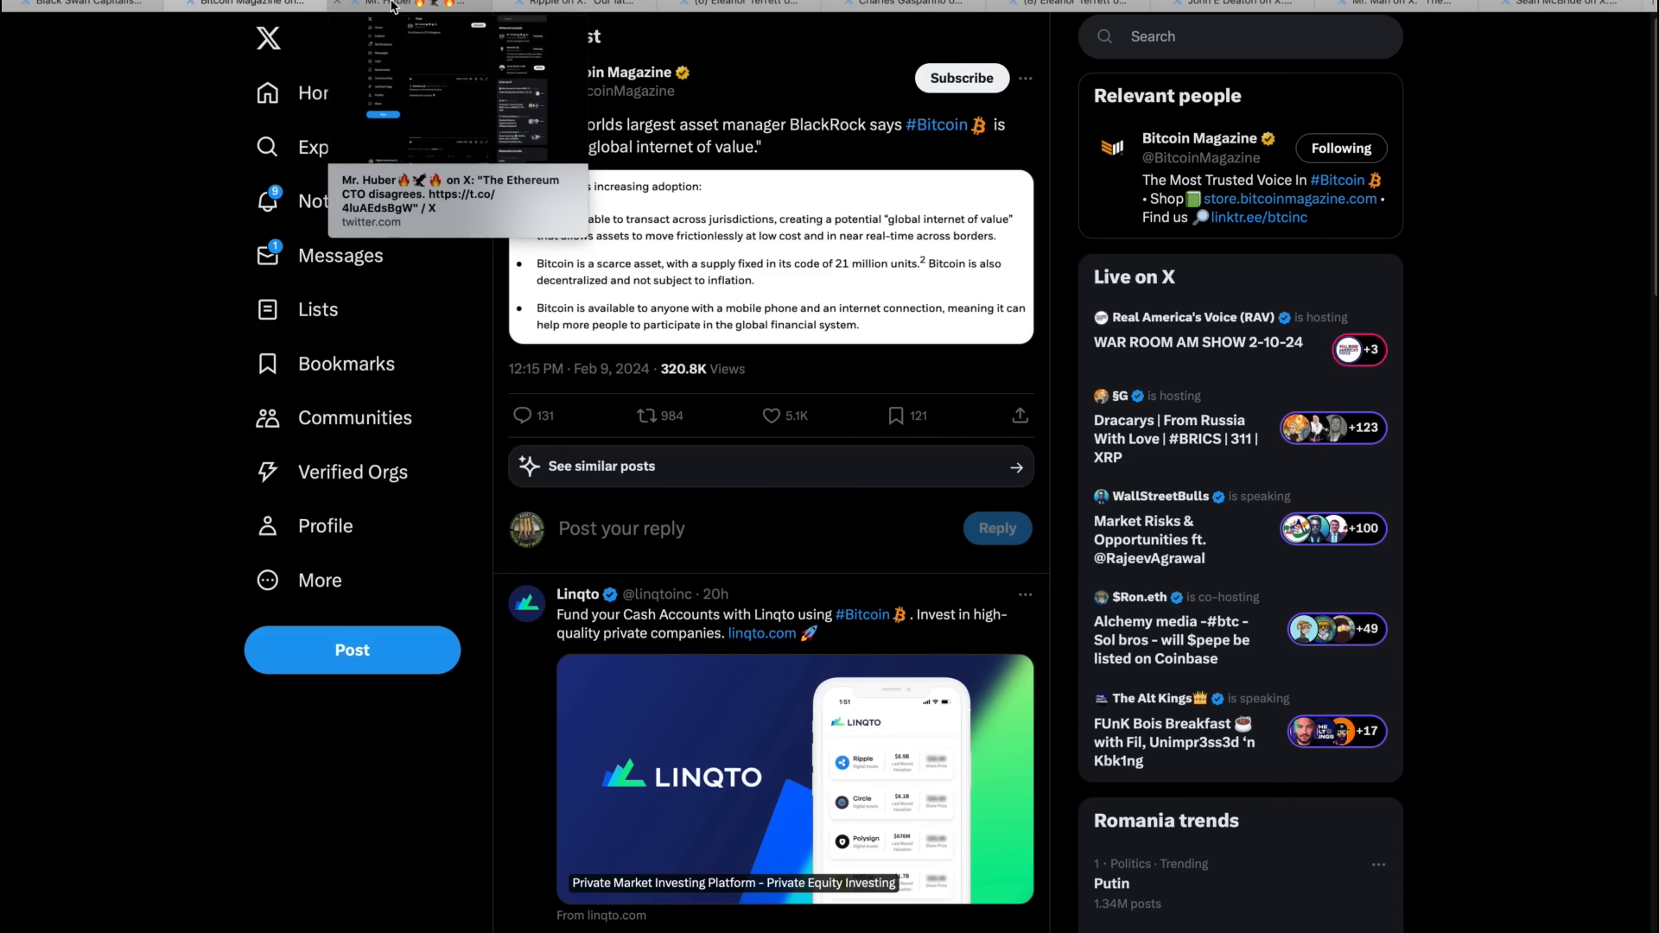
# Watch the quoted Ethereum explainer from 0:00 to 0:35 with a brief pause, then play the upper CTO clip
pyautogui.click(392, 6)
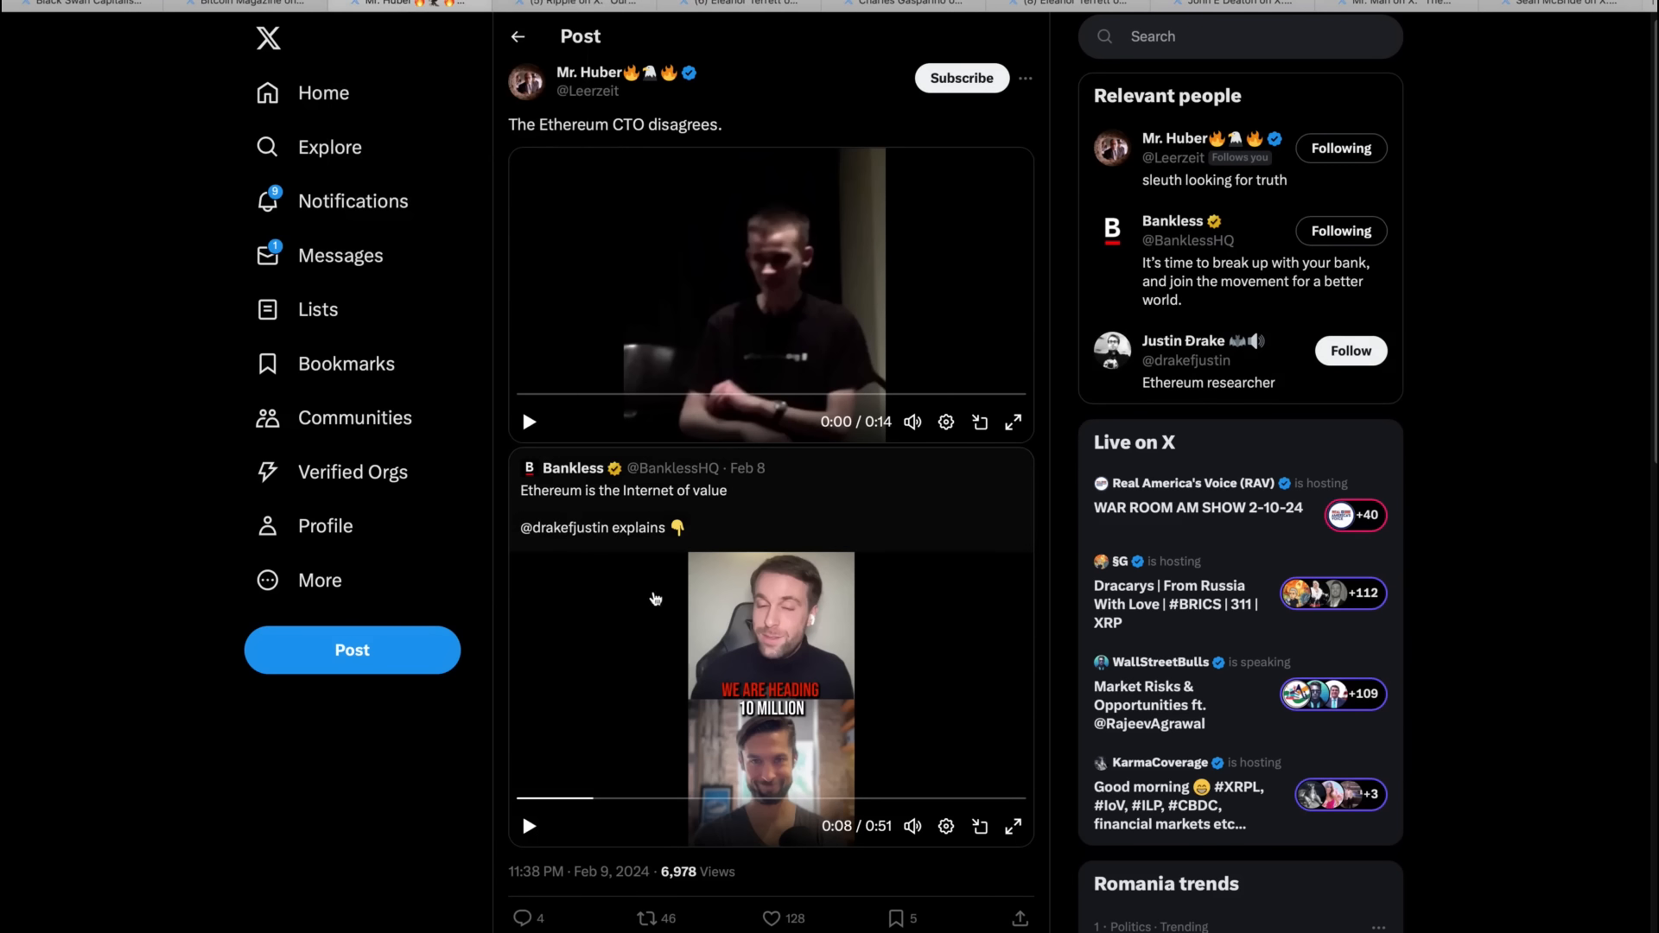
pyautogui.click(520, 798)
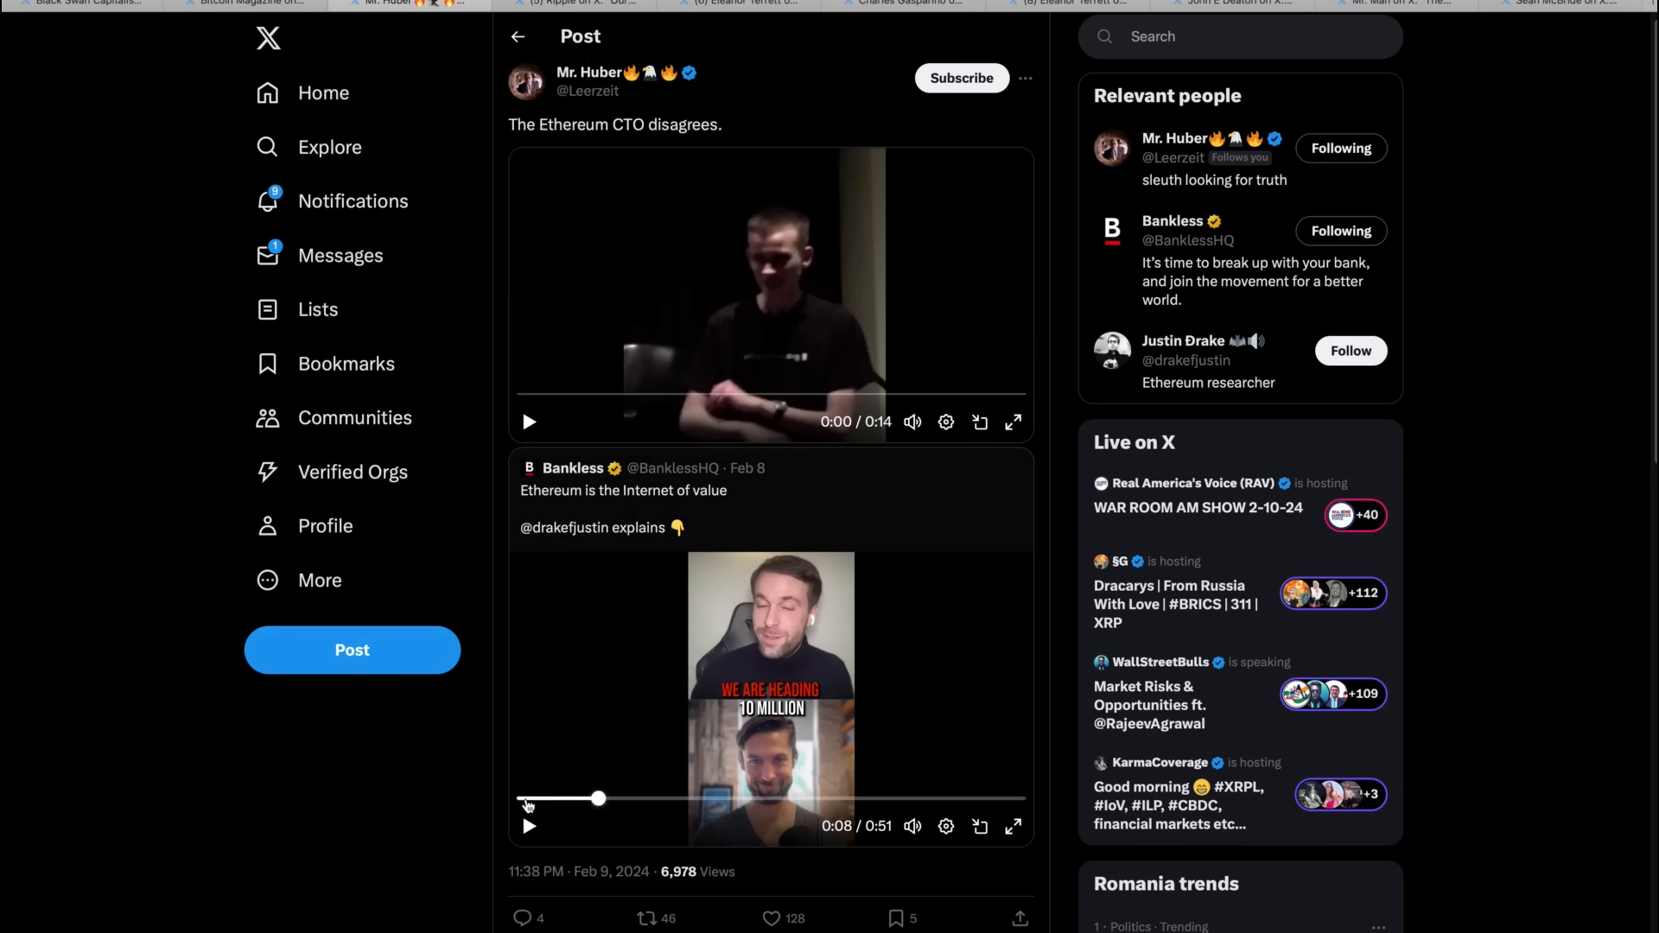
pyautogui.click(529, 826)
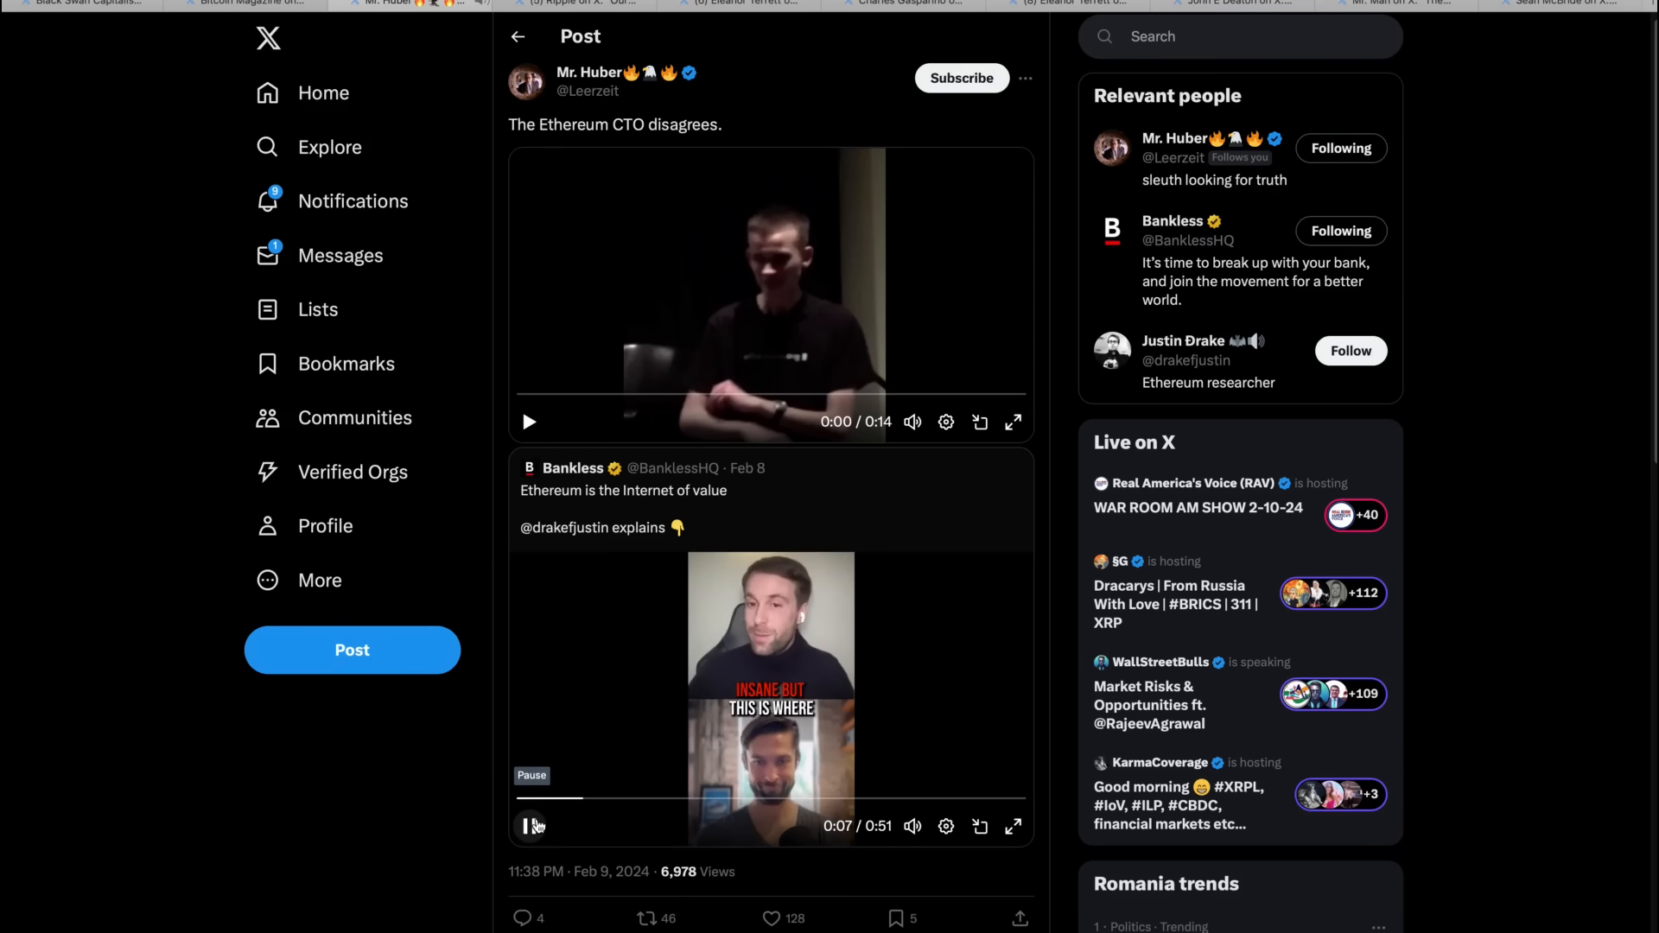
pyautogui.click(531, 825)
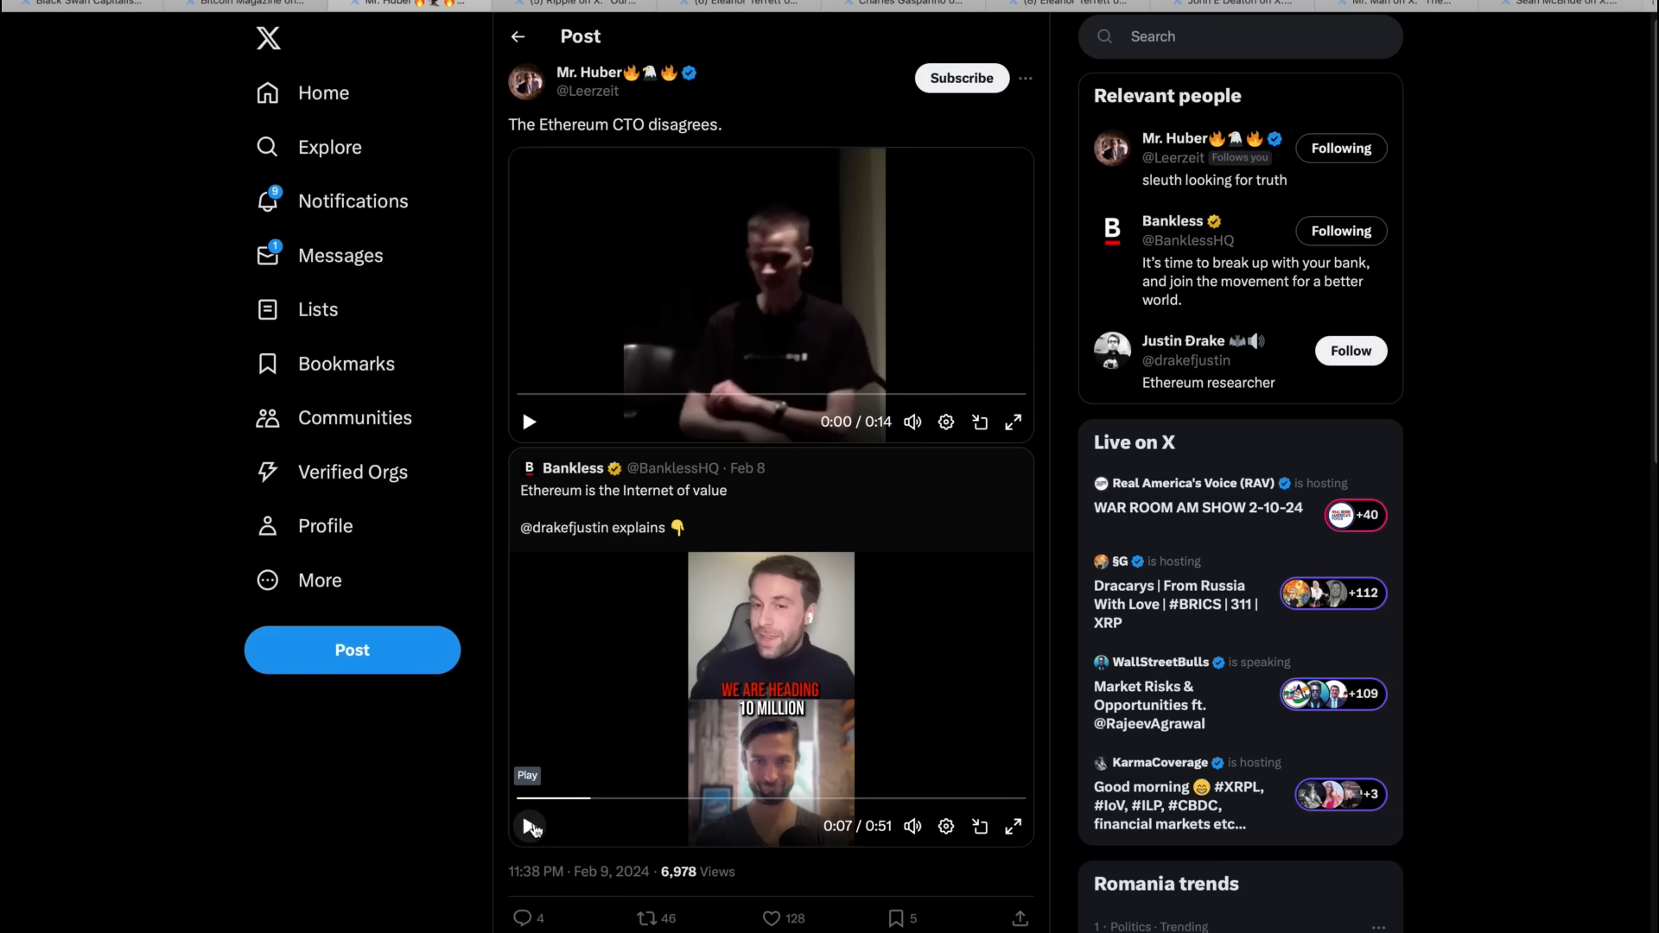
pyautogui.click(531, 825)
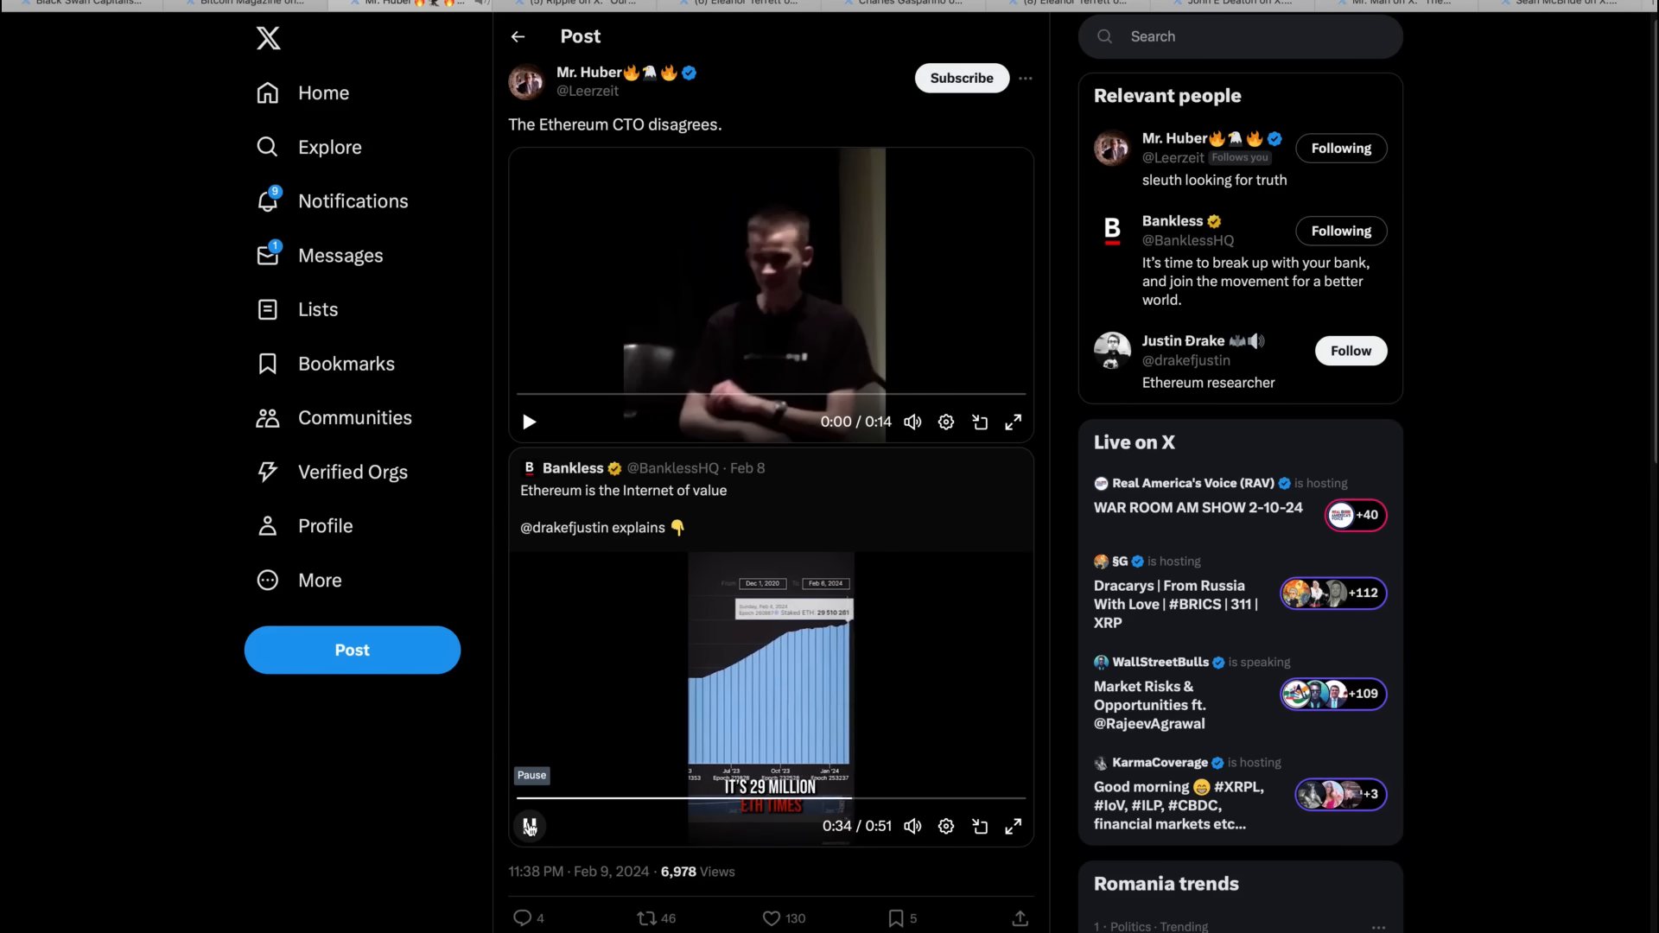
pyautogui.click(529, 827)
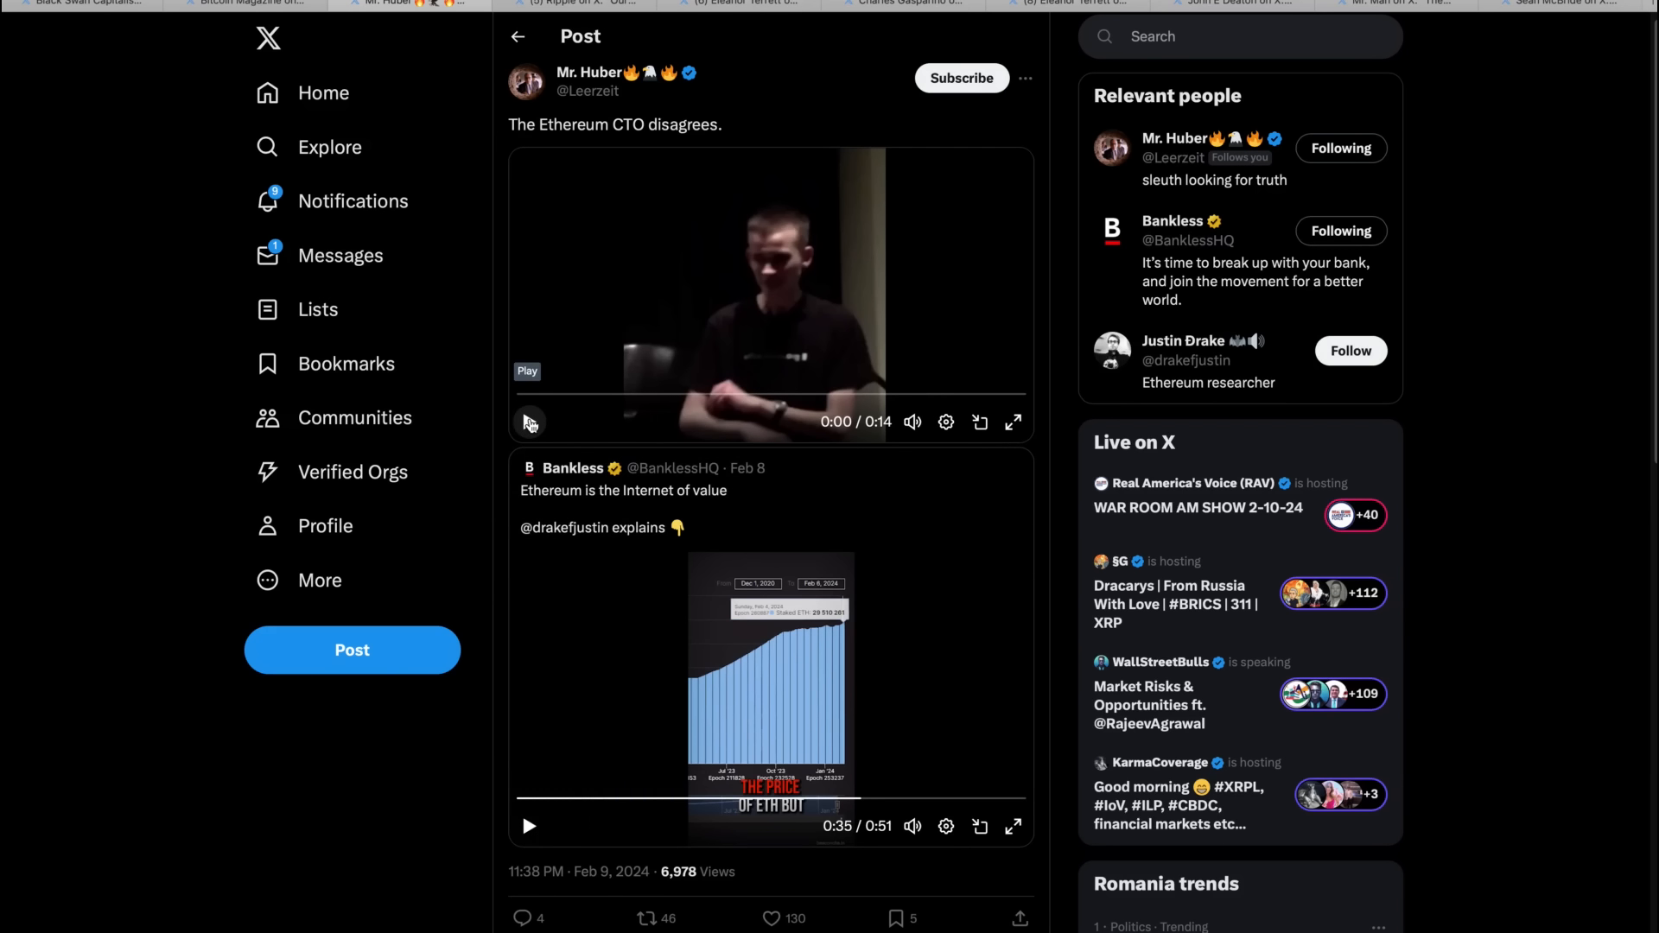
pyautogui.click(530, 421)
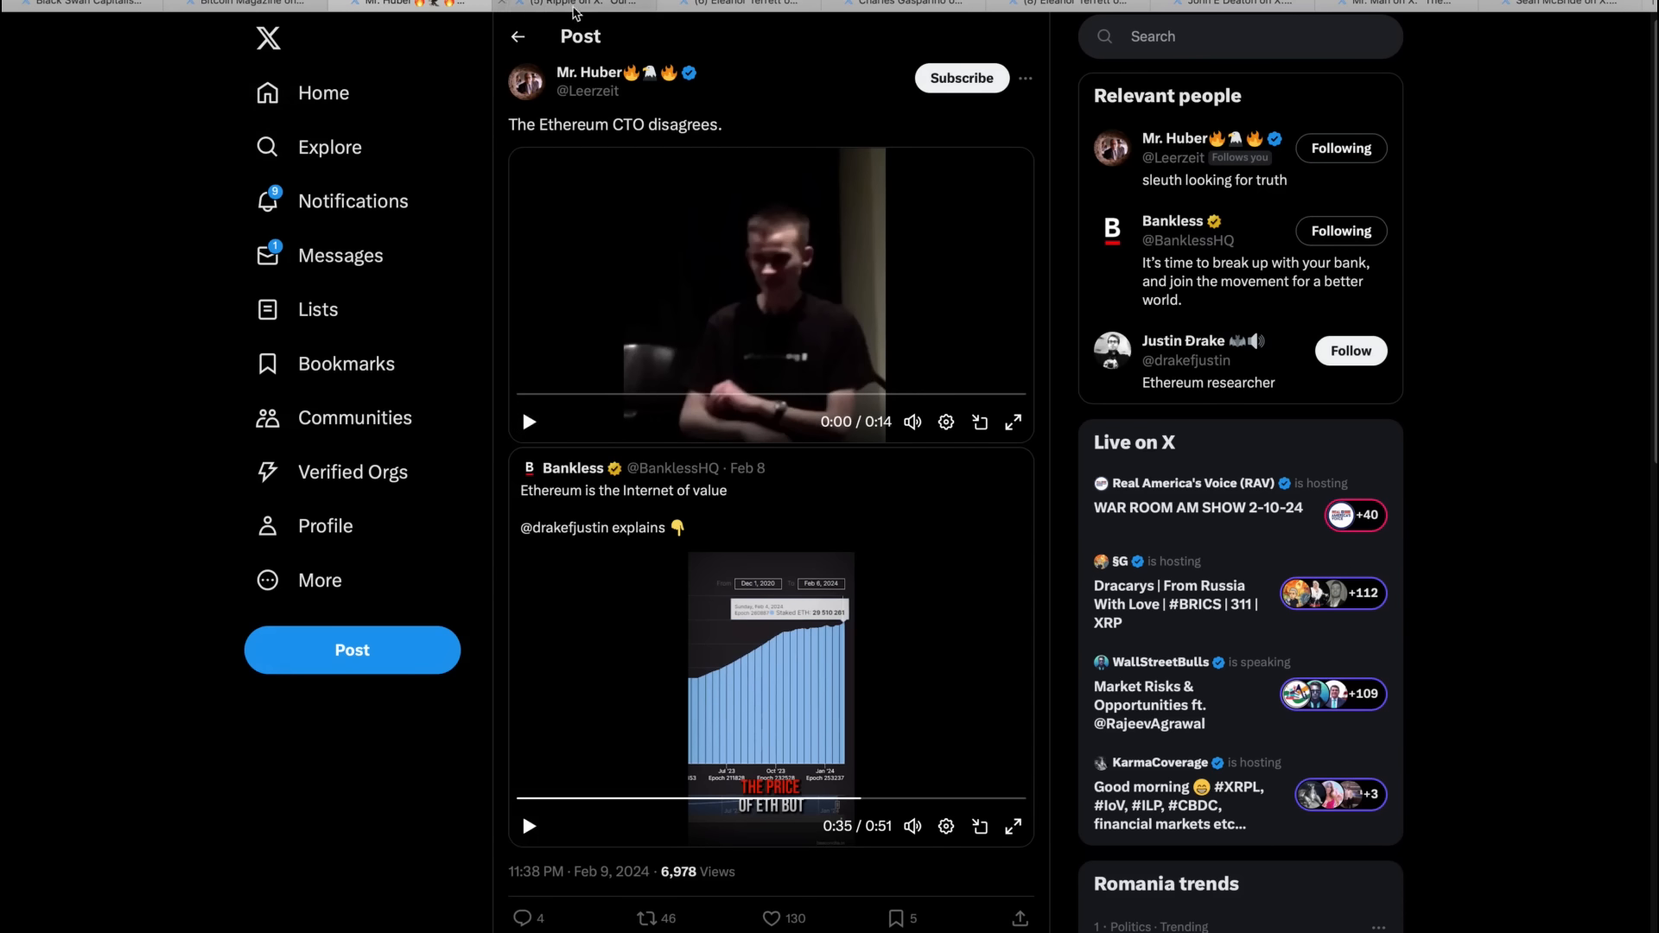
# Bring up Ripple's Q4 2023 XRP Markets Report announcement post
pyautogui.click(585, 4)
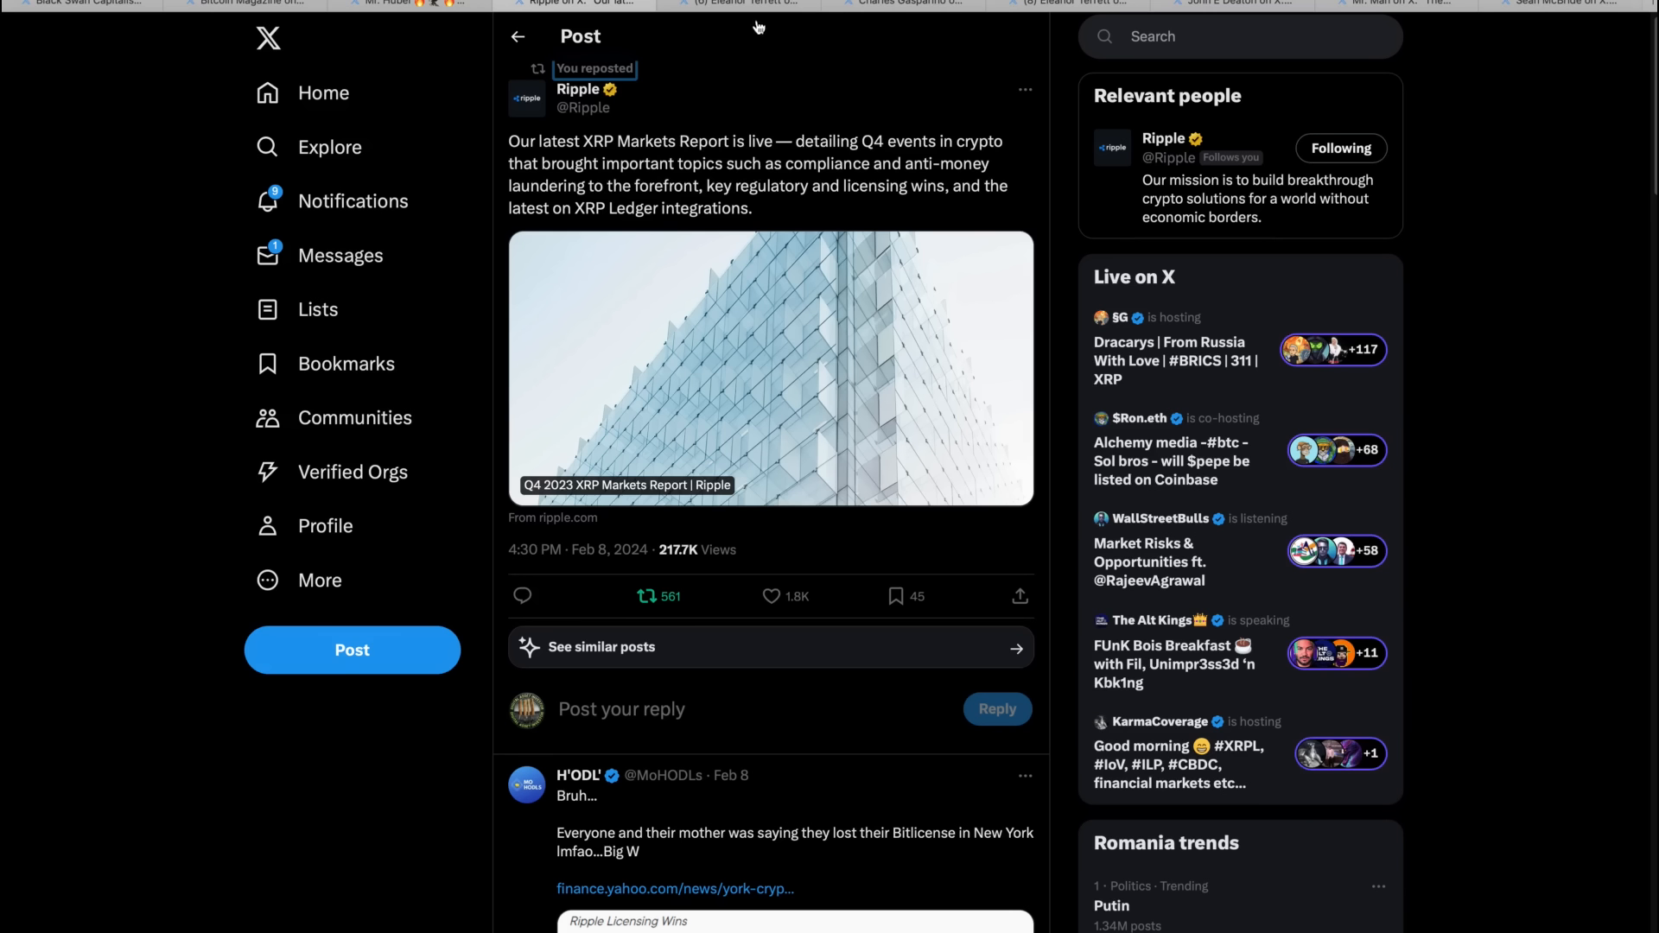
pyautogui.click(736, 8)
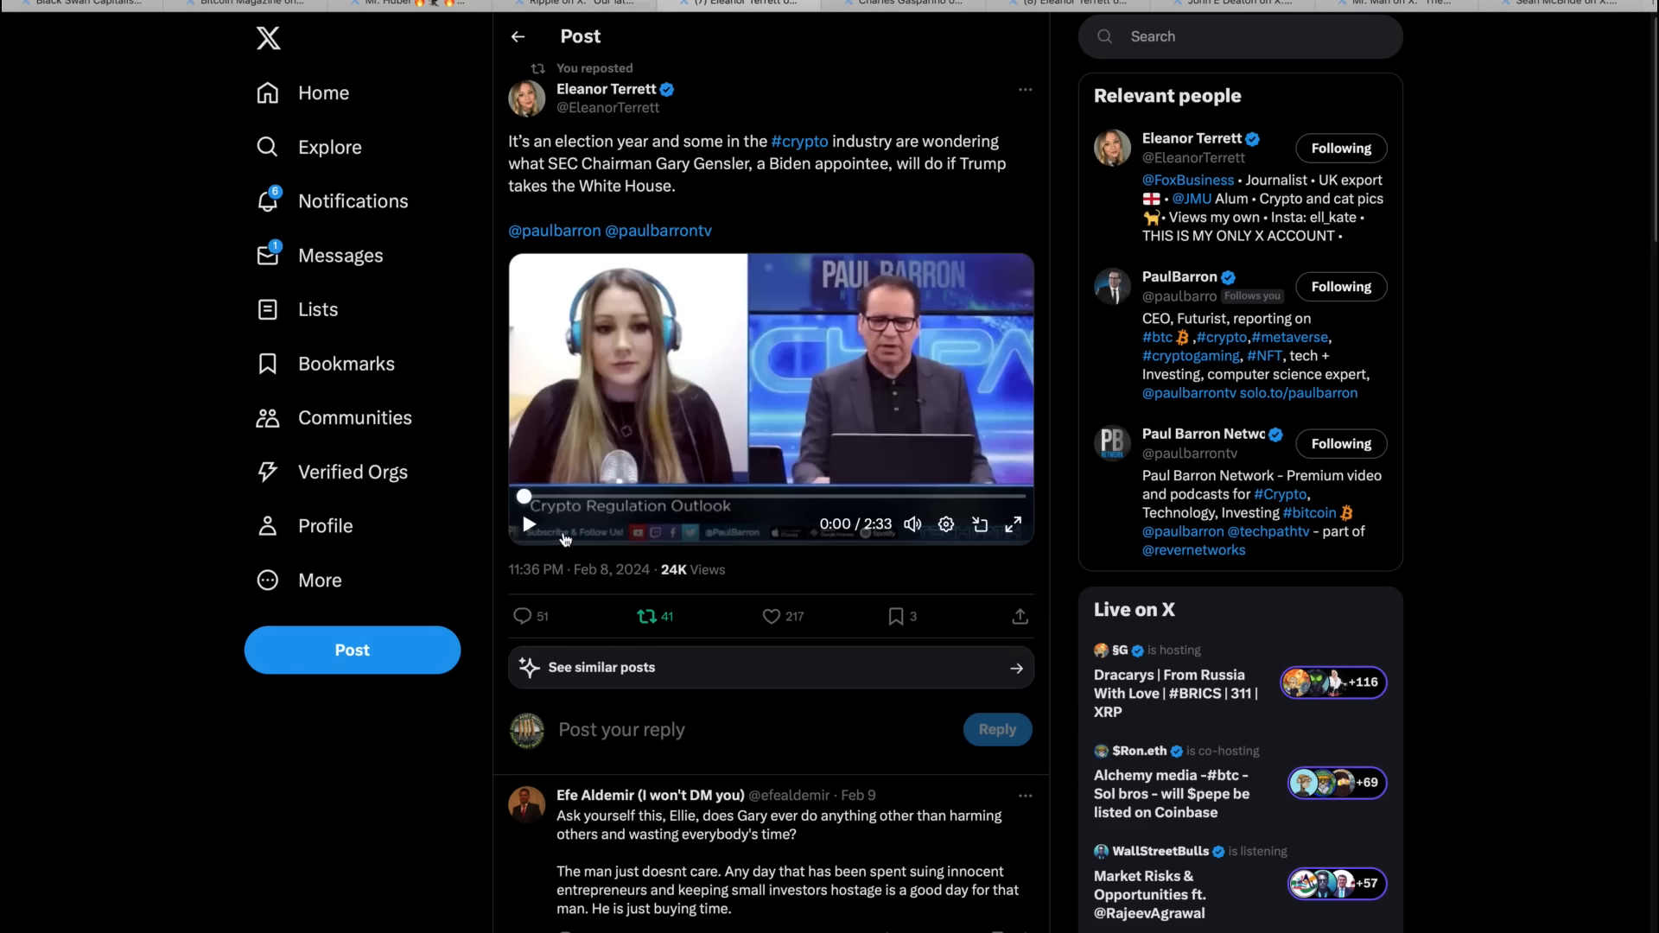
pyautogui.click(528, 497)
pyautogui.moveTo(528, 496); pyautogui.dragTo(523, 506)
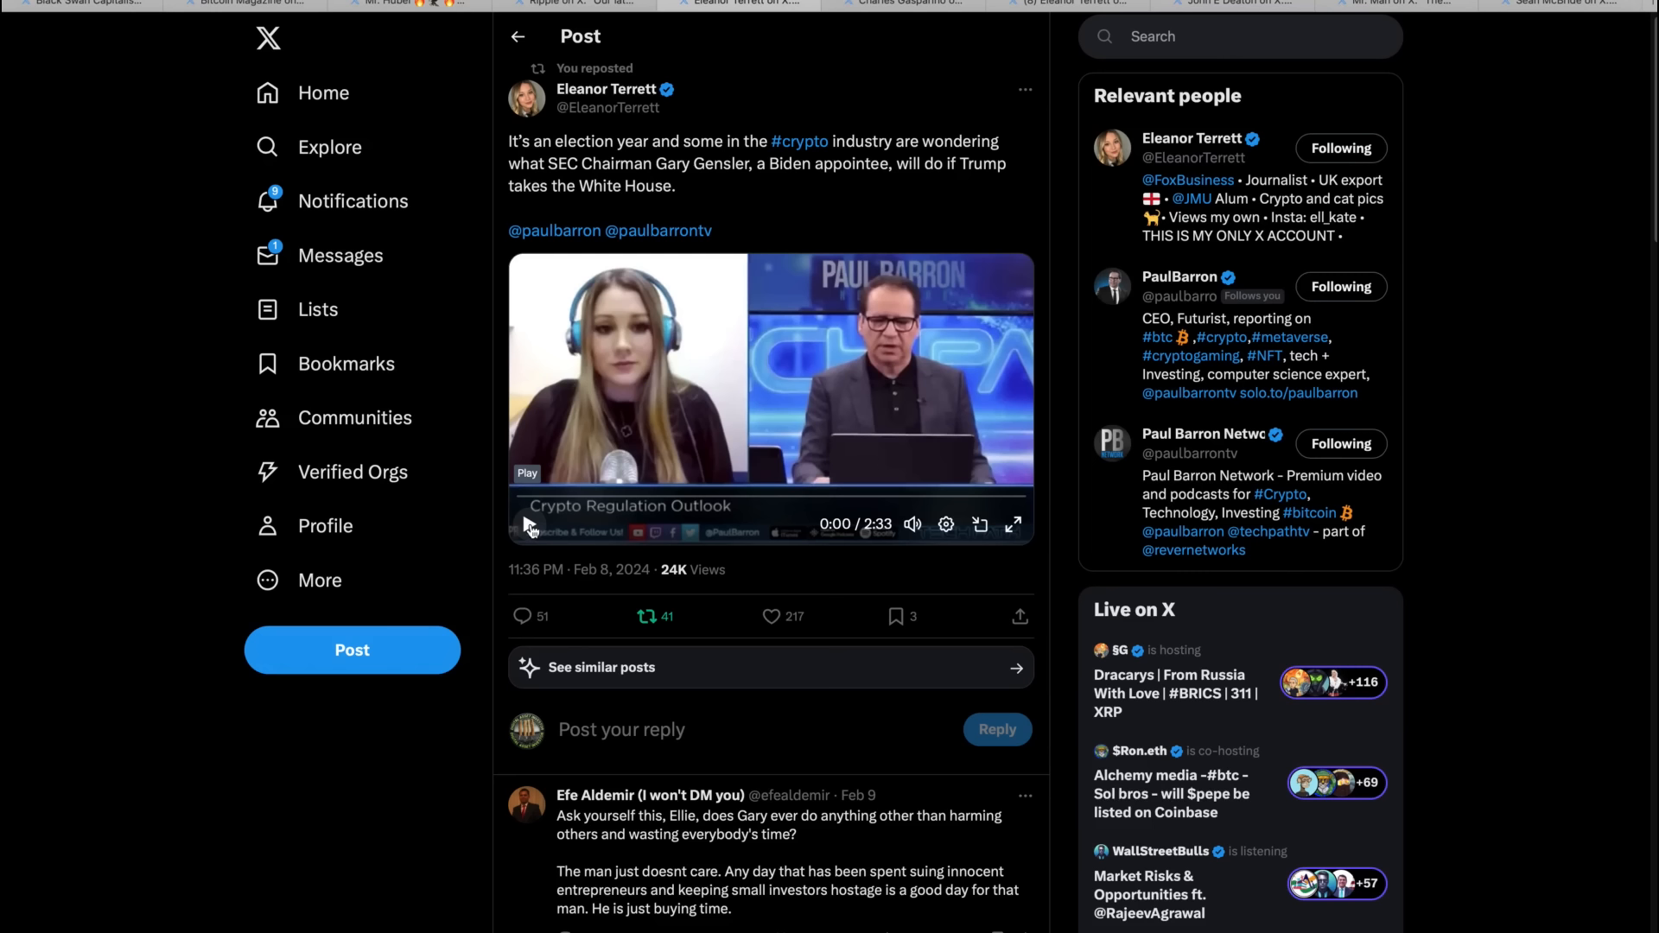
# Play the Crypto Regulation Outlook clip from the start through about 2:31
pyautogui.click(529, 524)
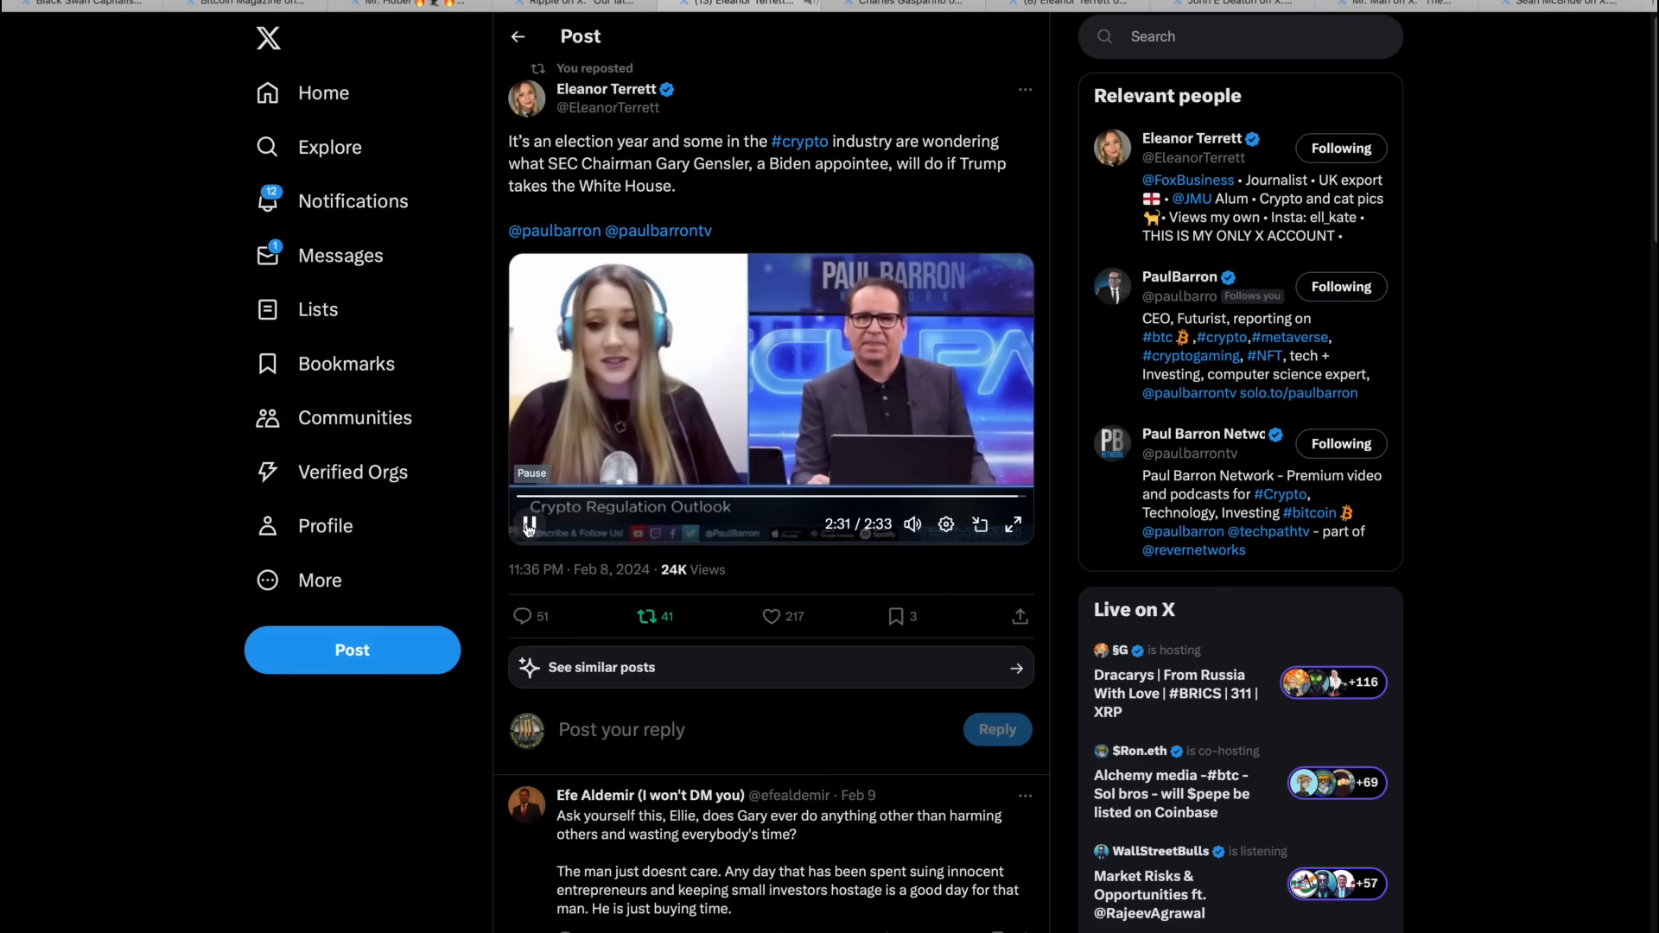
# Pause the Gensler clip at 2:31 of 2:33
pyautogui.click(528, 524)
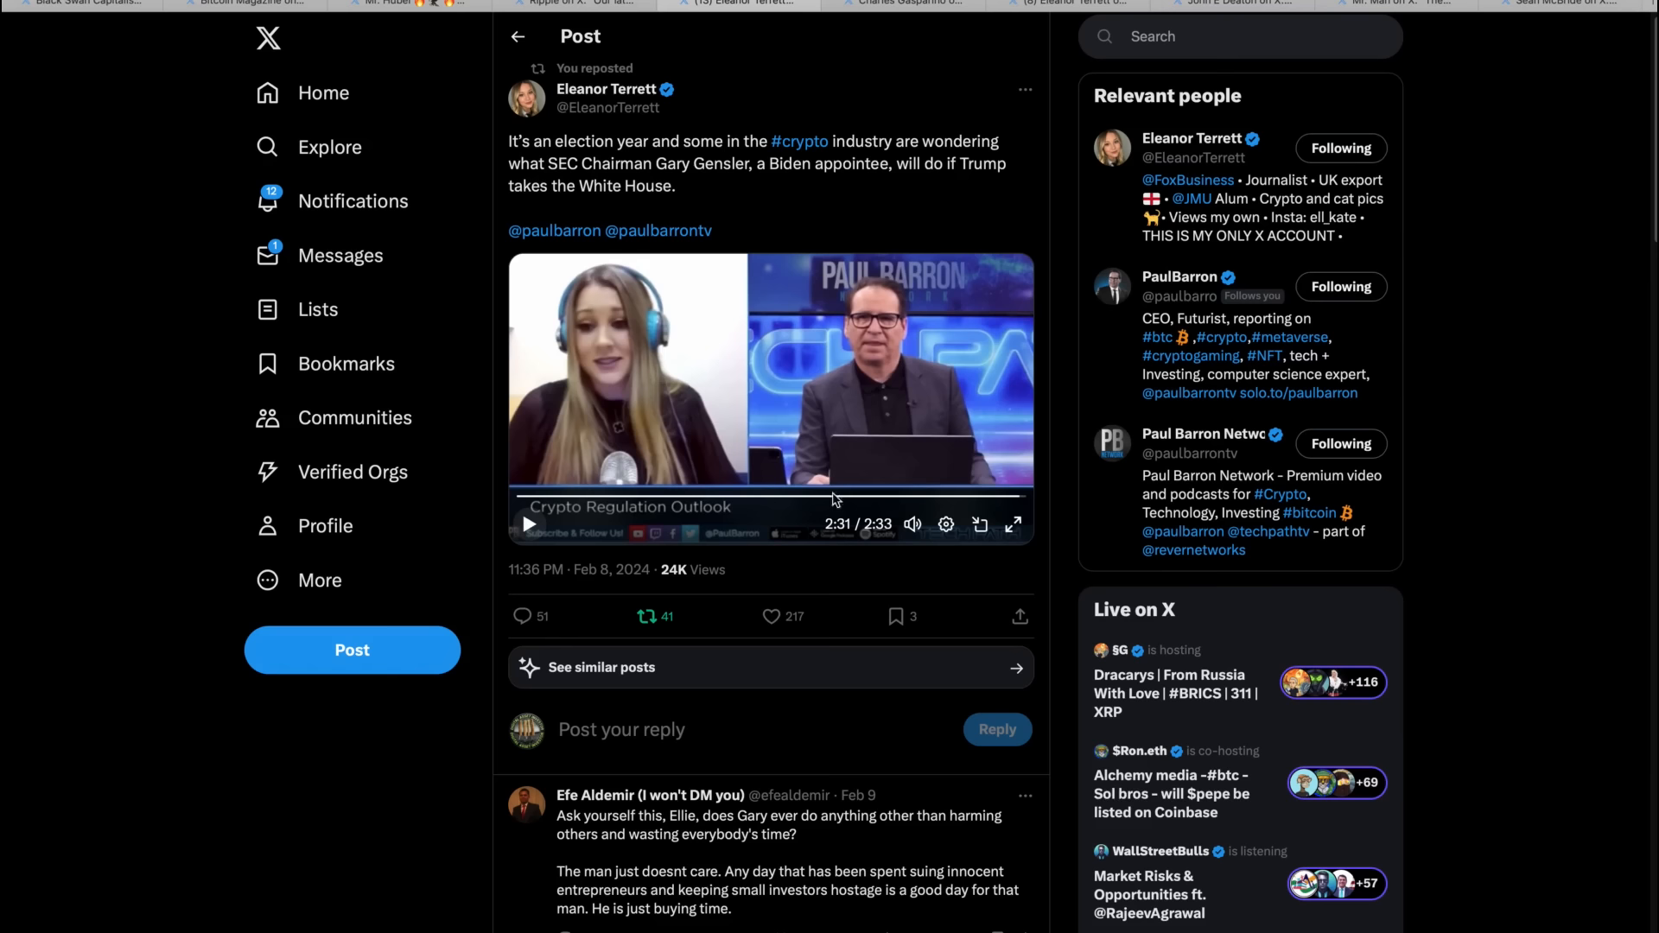
# Bring up Gasparino's SCOOP post on the SEC enforcement lawyer exodus
pyautogui.click(900, 11)
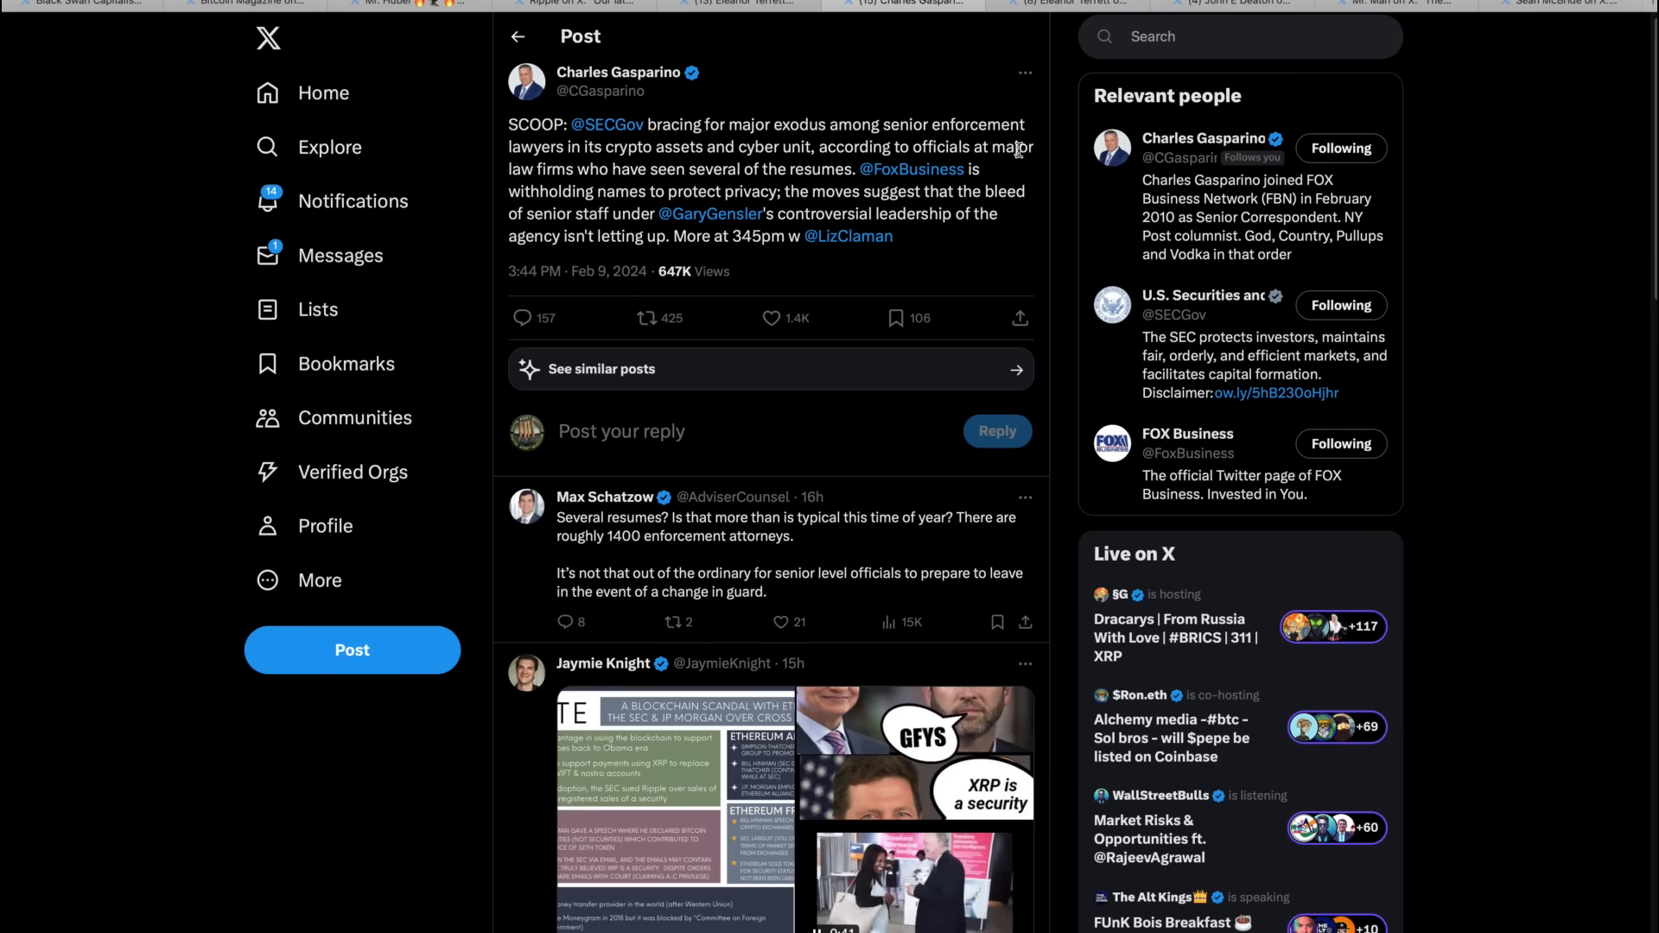
# Bring up Terrett's quote post on Gensler's record $2.4 billion SEC budget request
pyautogui.click(1052, 10)
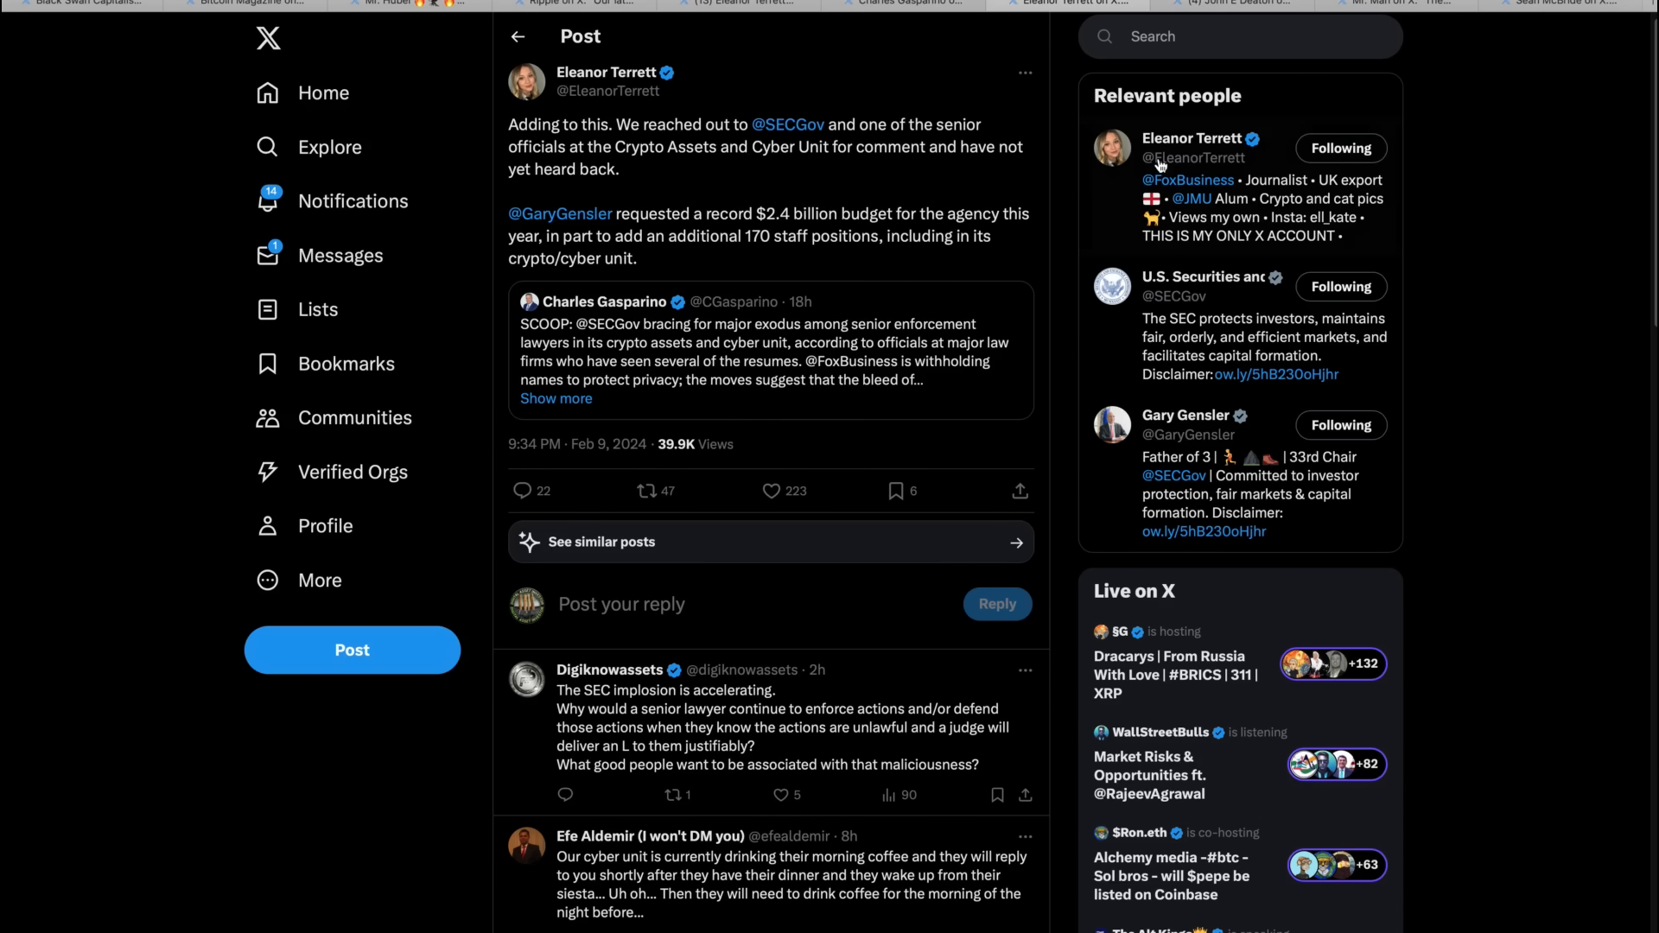
# Bring up Deaton's repost saying his firm won't hire SEC enforcement lawyers
pyautogui.click(1234, 9)
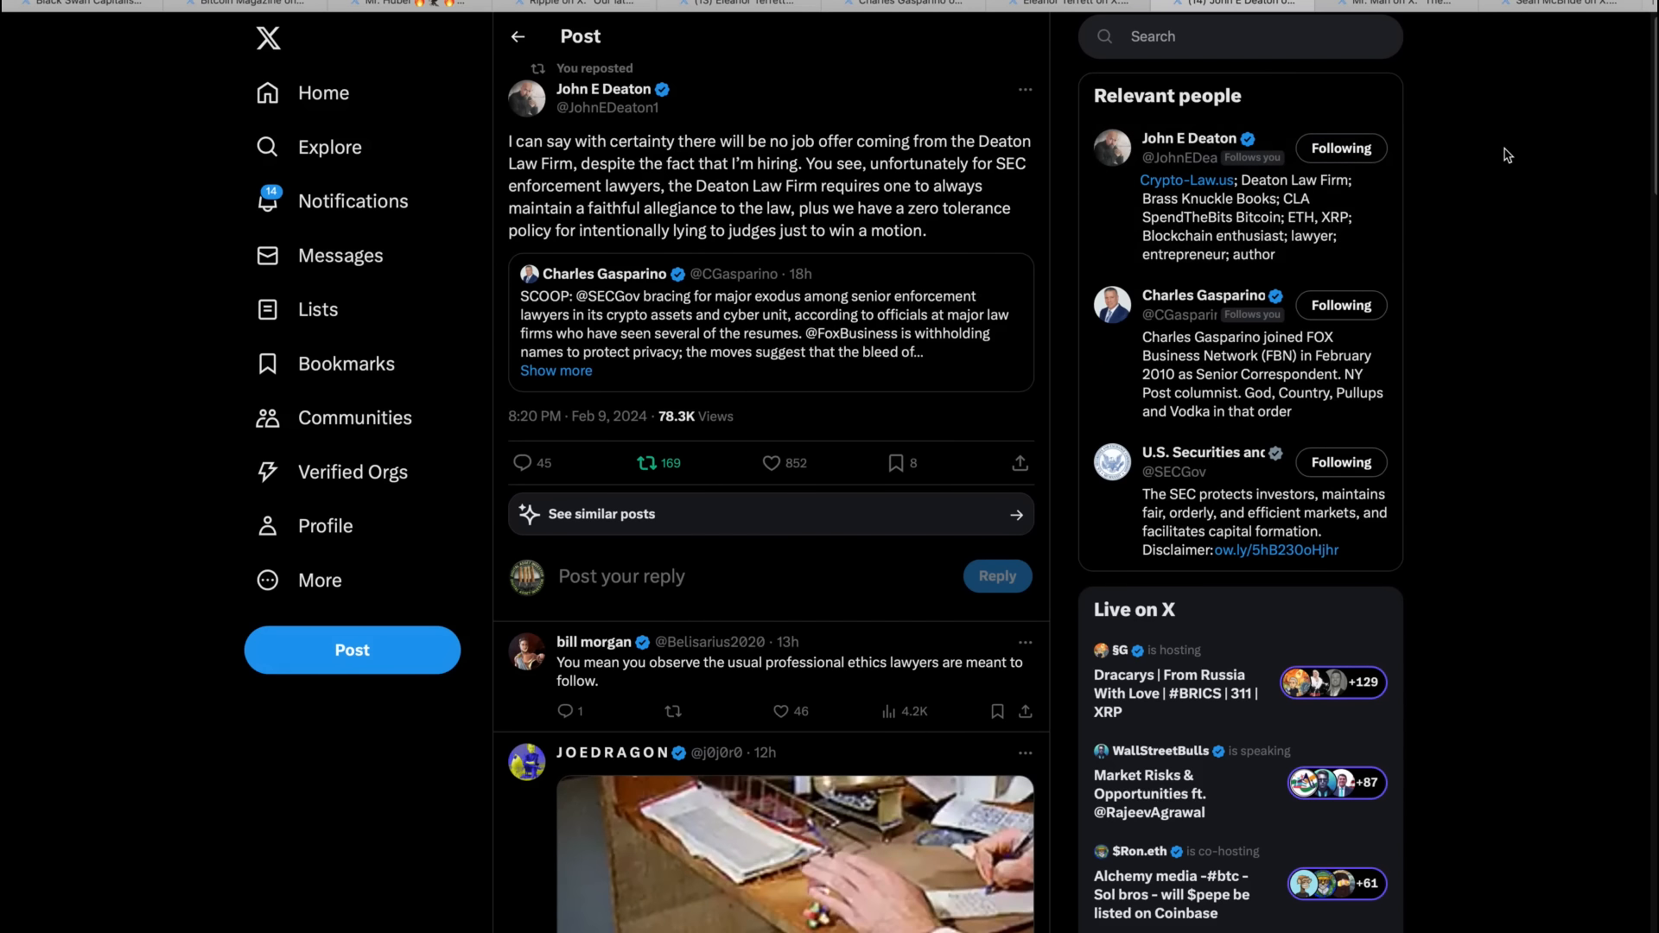
# Bring up Mr. Man's Digital Bretton Woods 3.0 post and play its video to 2:59, pausing there
pyautogui.click(1390, 5)
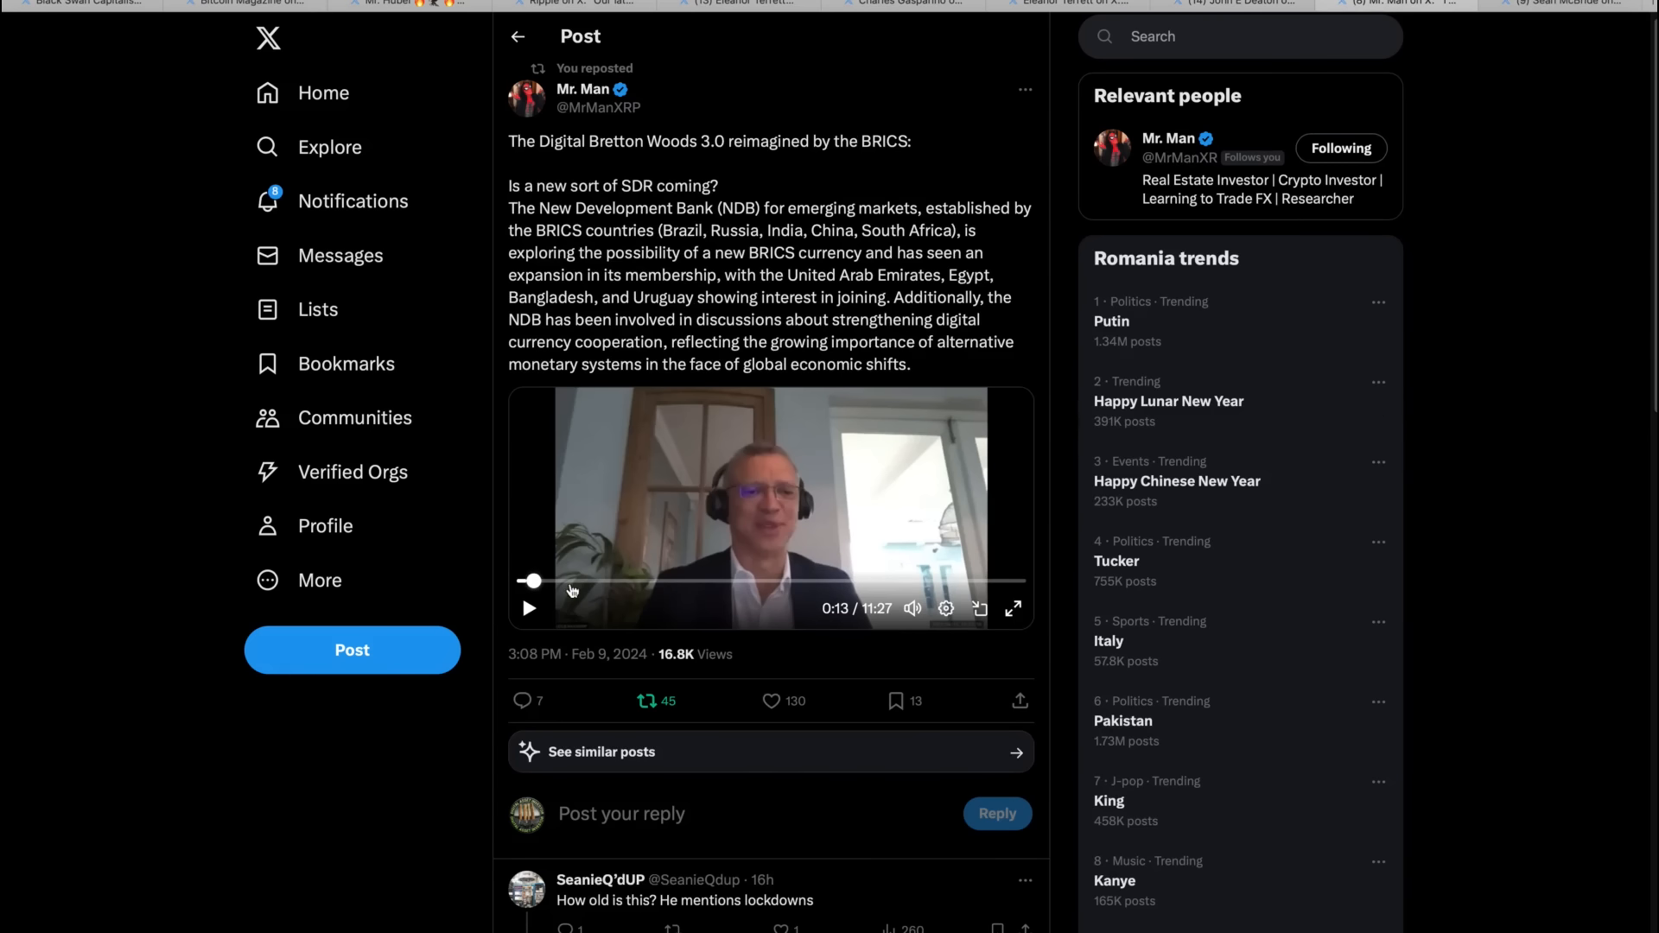
pyautogui.moveTo(770, 505)
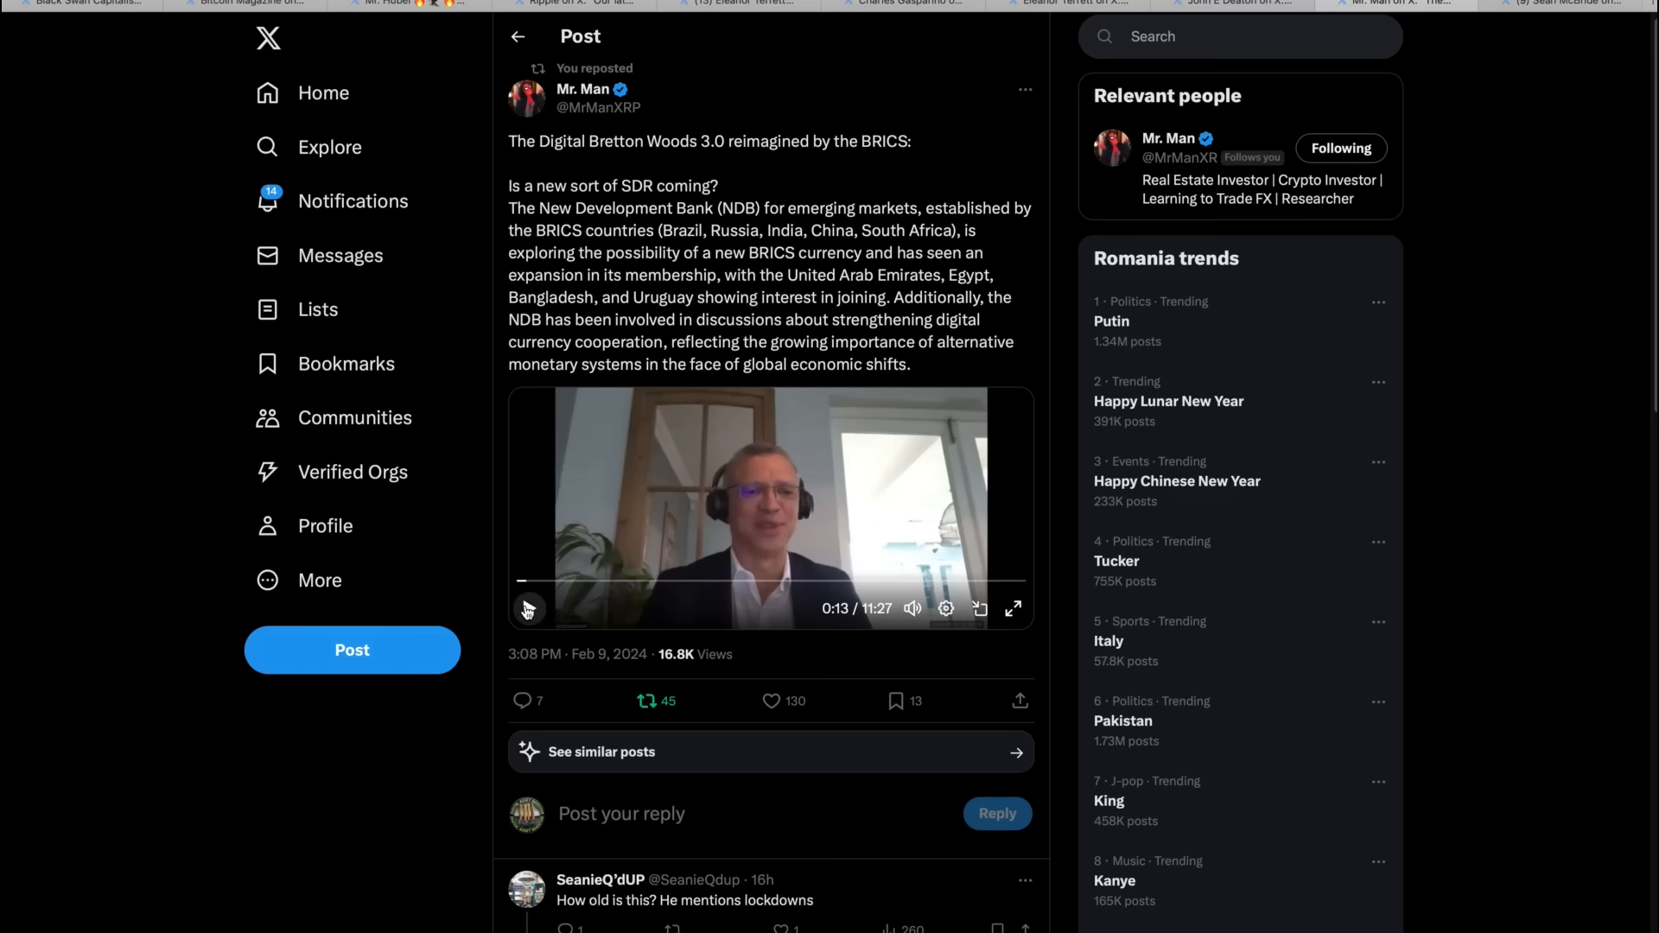
pyautogui.click(528, 609)
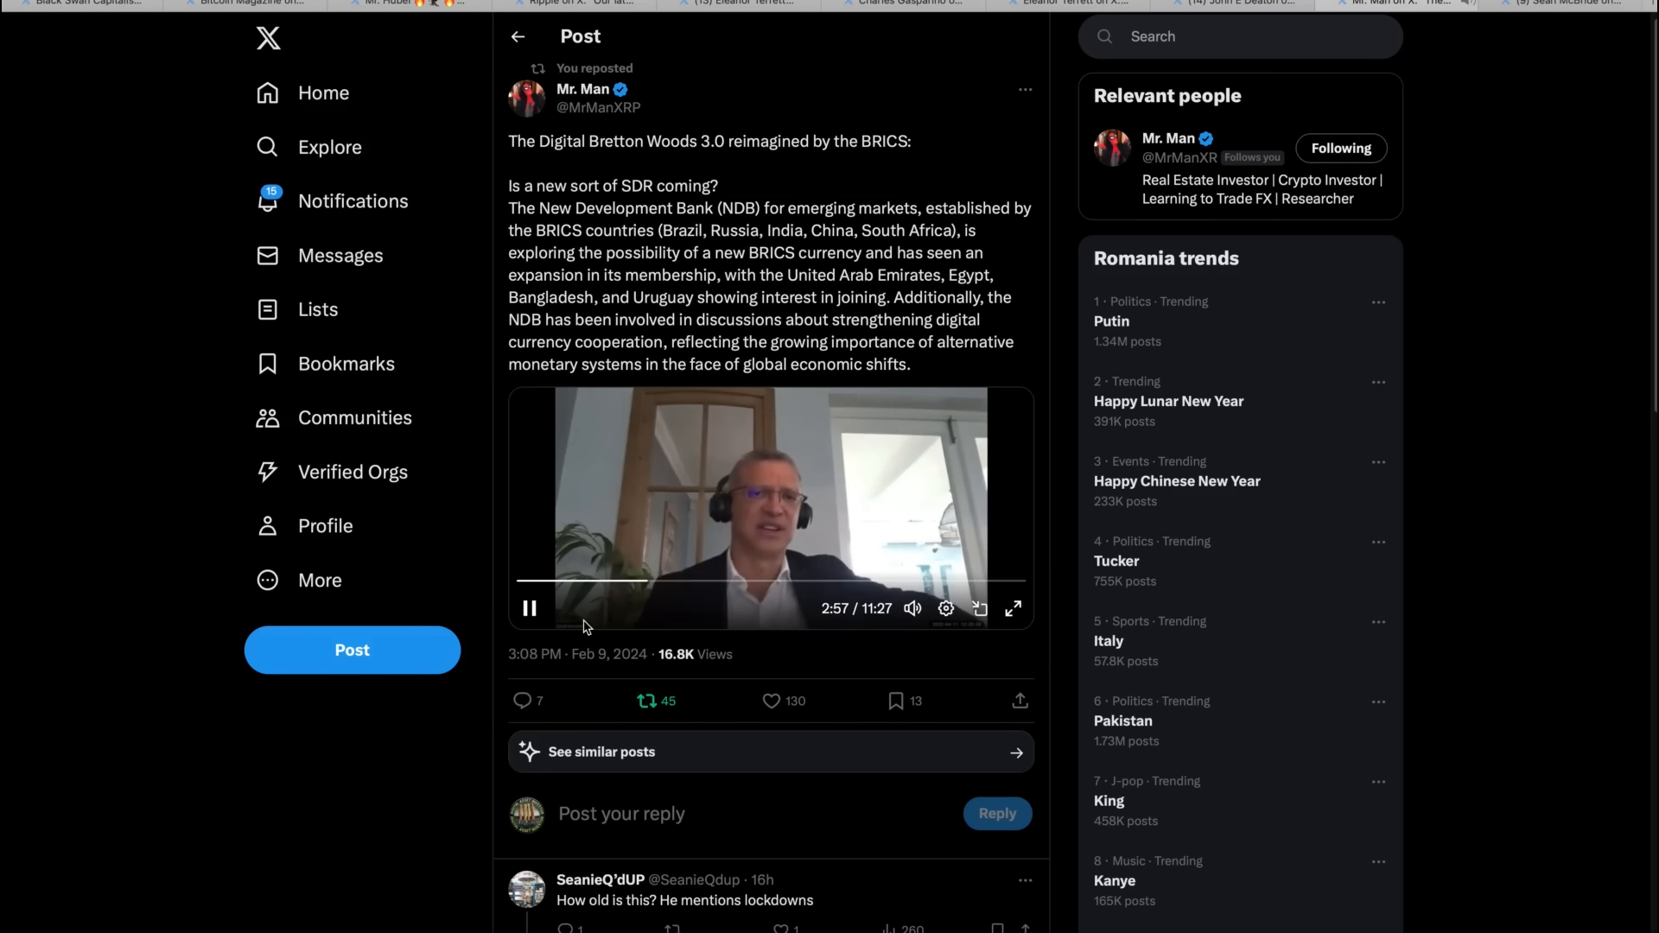
pyautogui.click(530, 607)
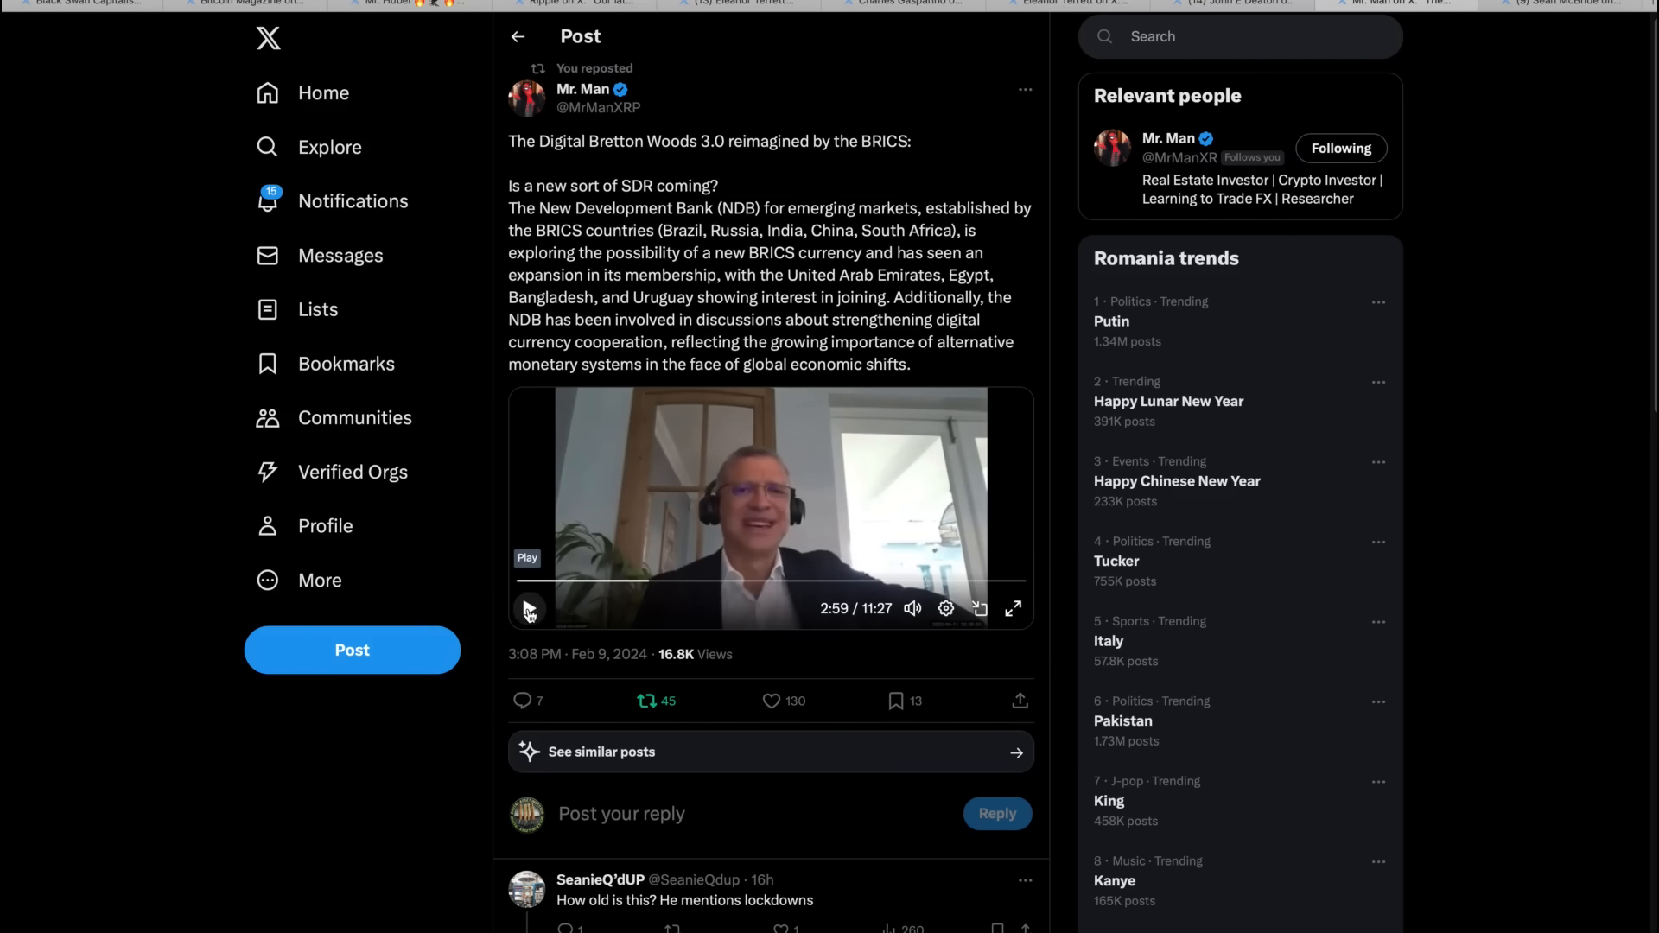